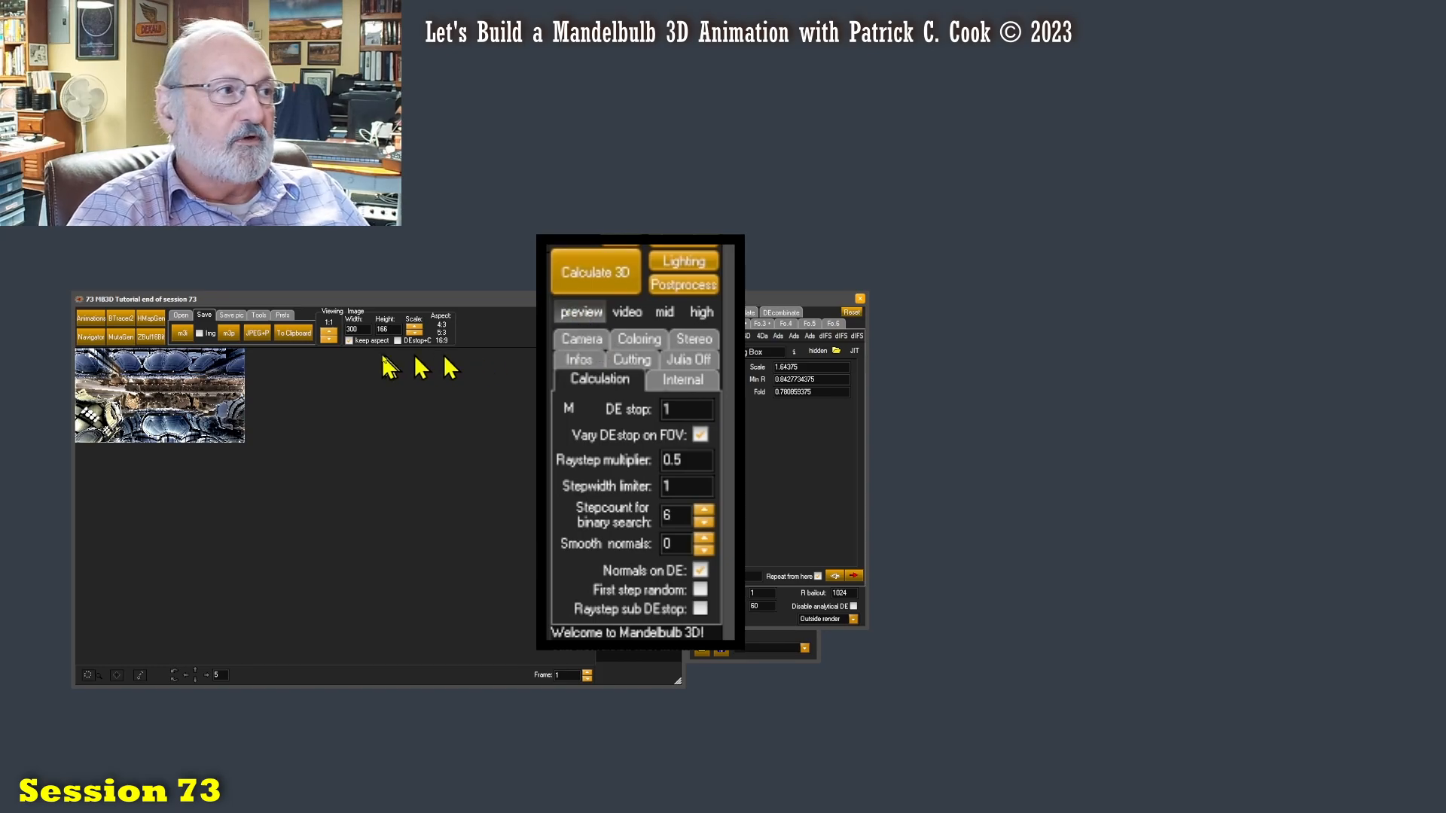
Set the DE stop of the preview quality preset to 3.3
drag(363, 328, 339, 328)
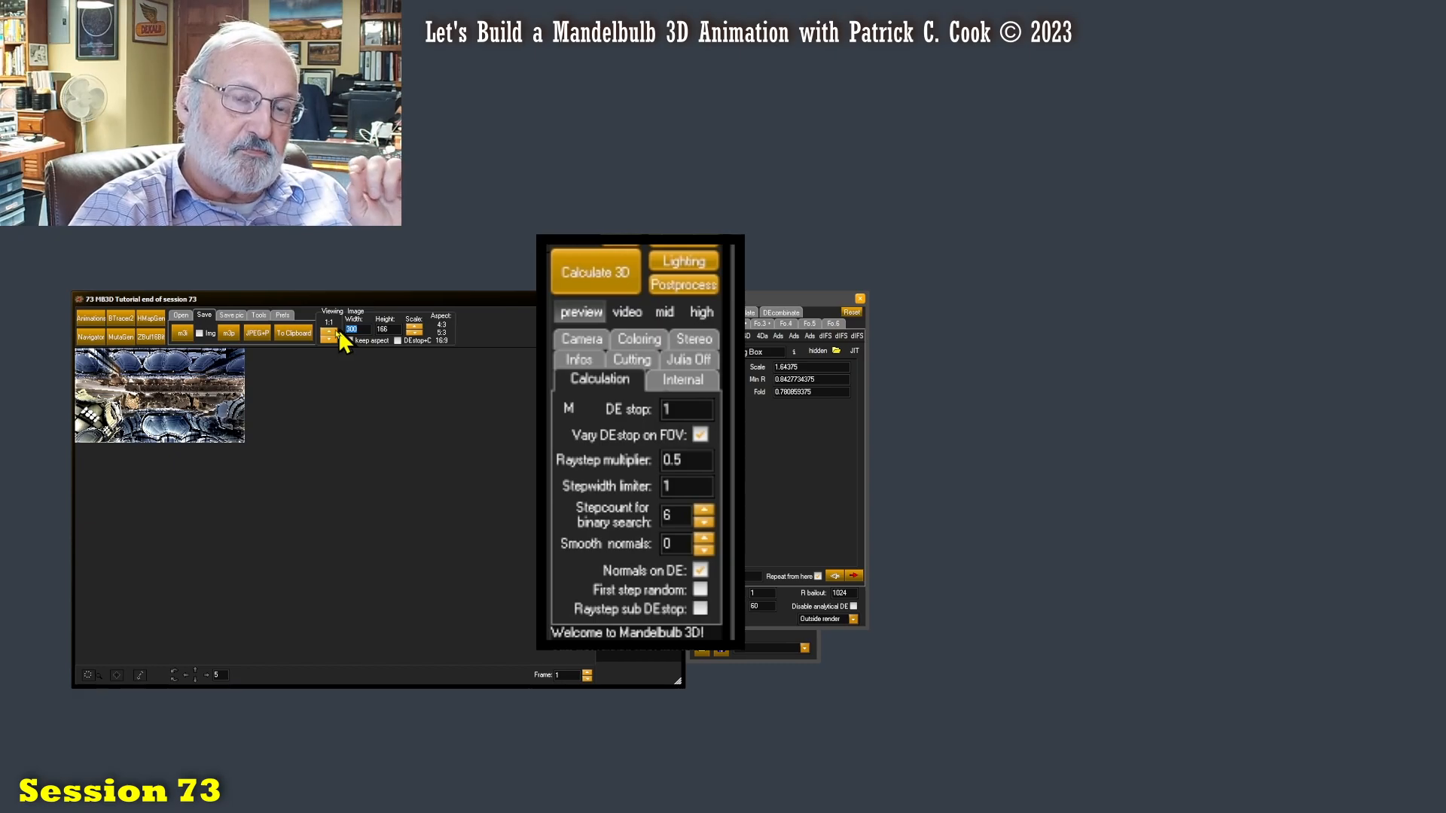
double_click(674, 409)
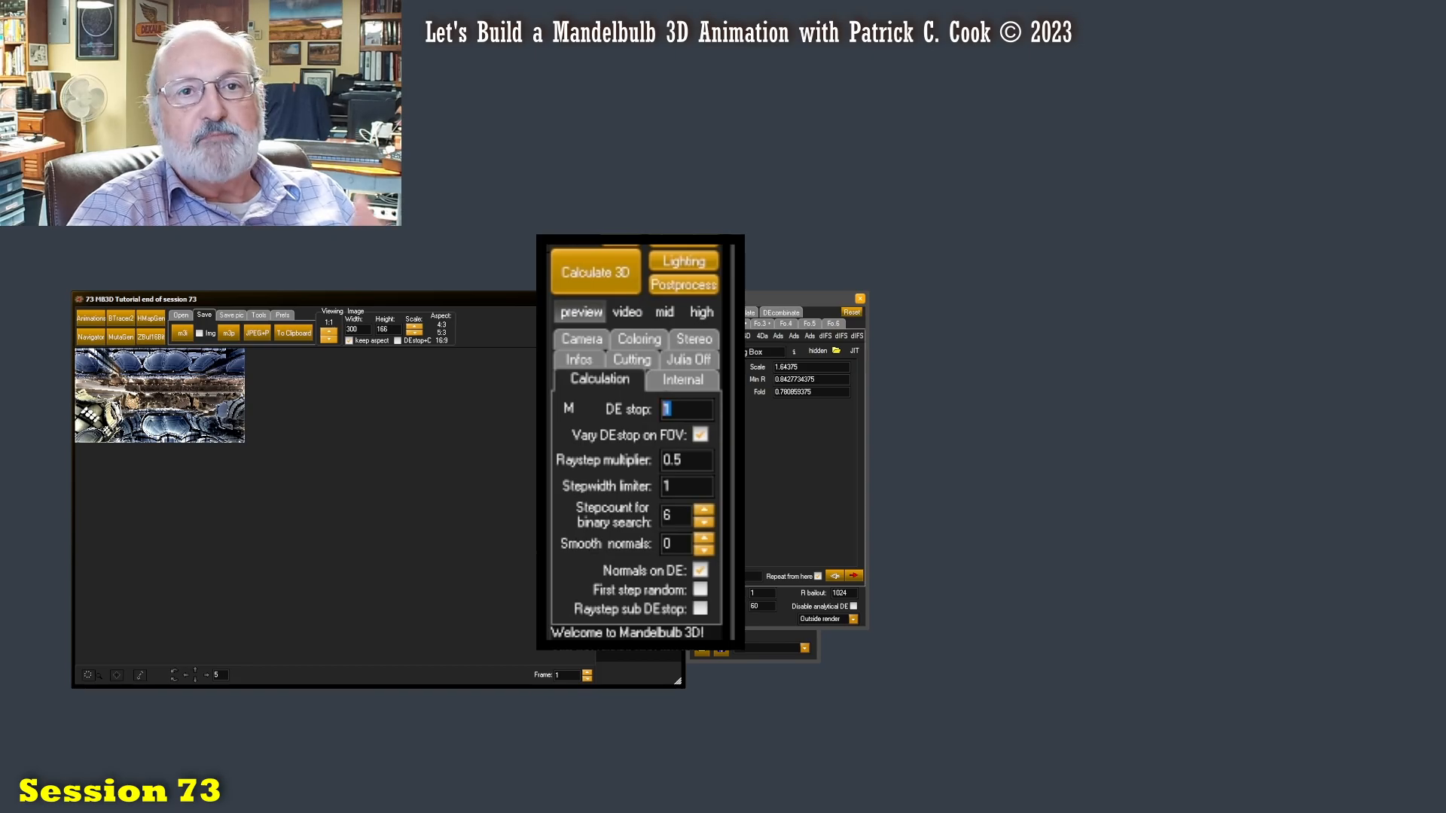
text(3.)
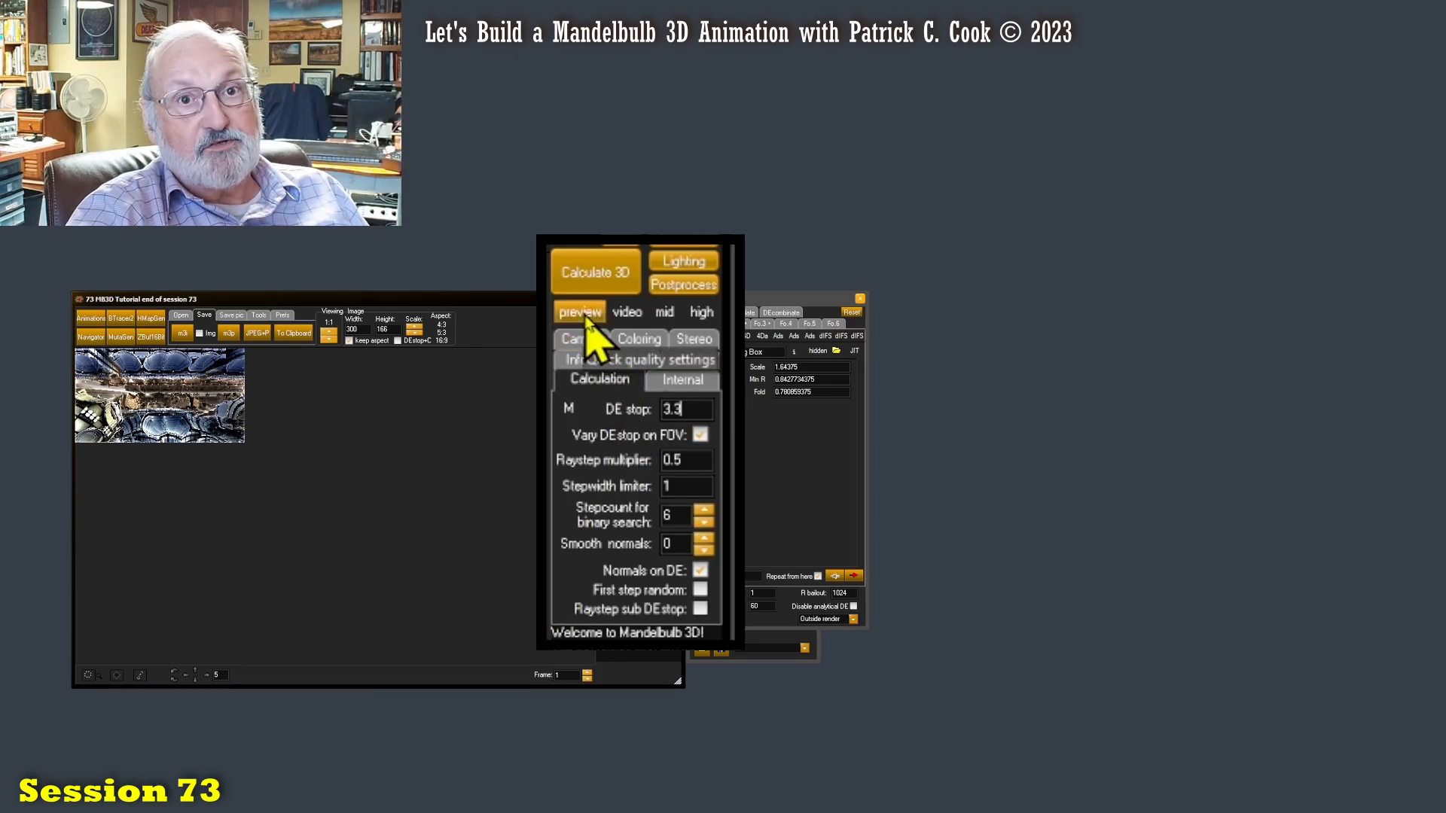
drag(683, 408, 661, 409)
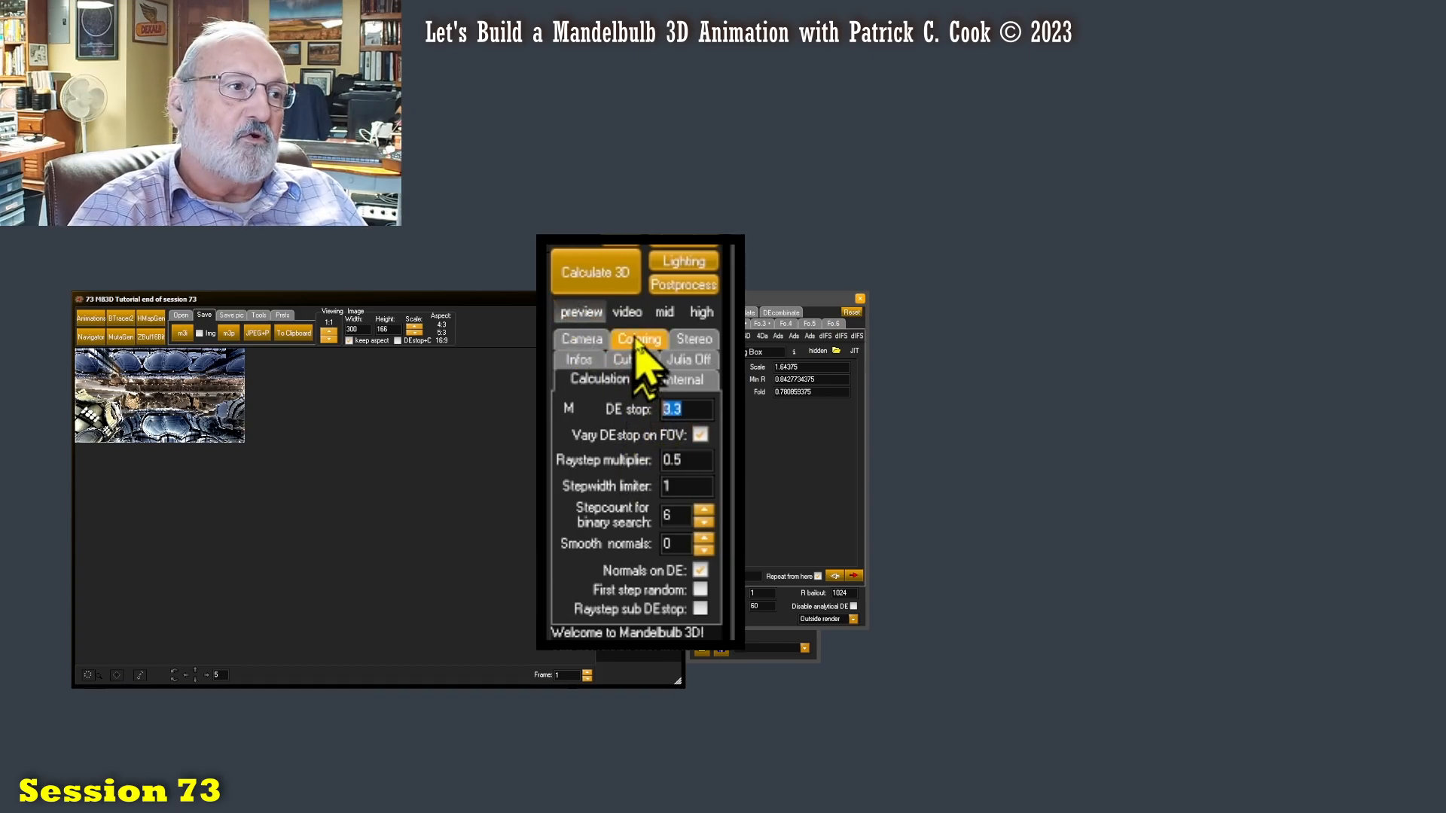
Switch between the video and preview quality presets to compare their DE stop values
click(631, 317)
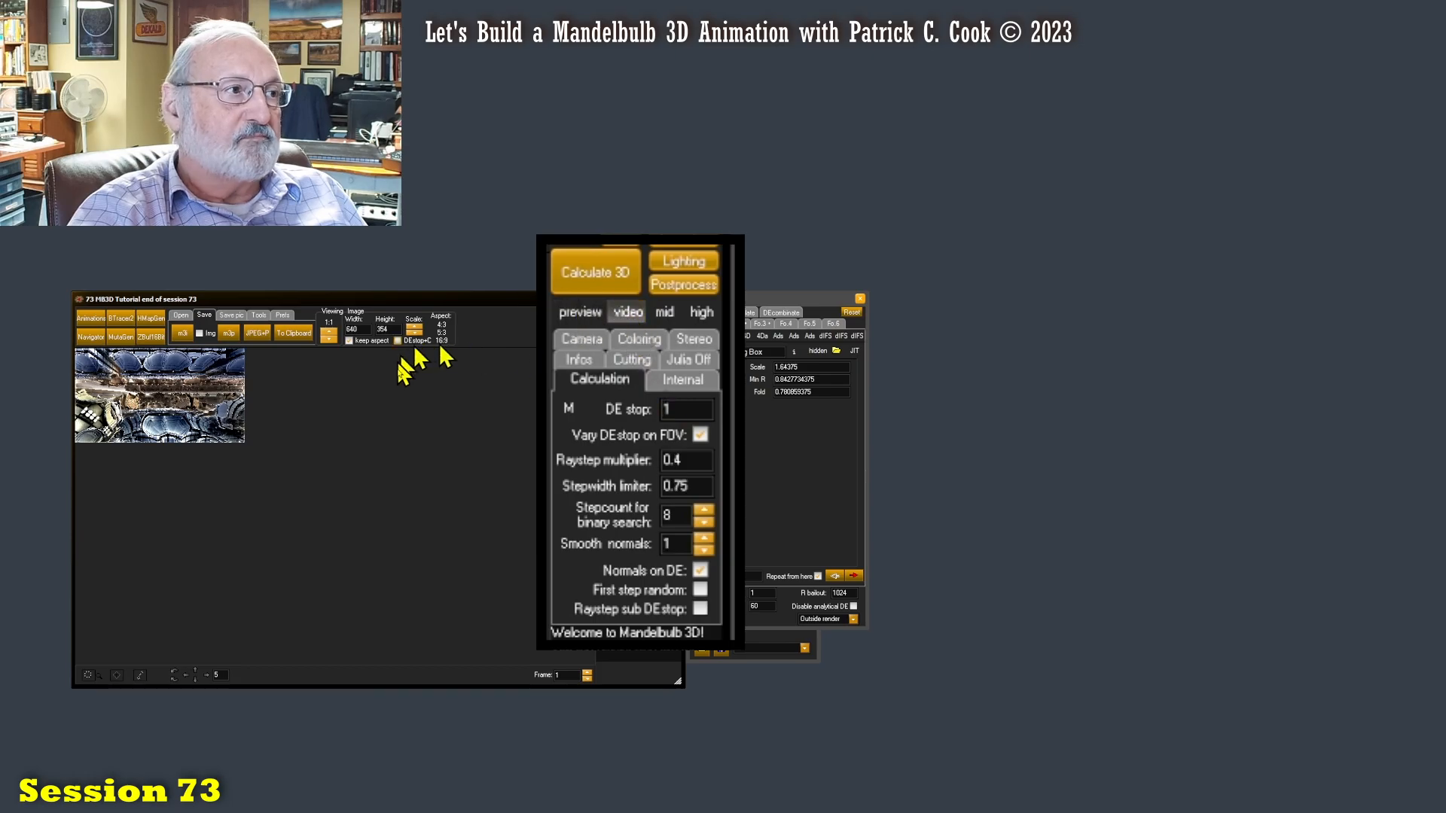
double_click(684, 409)
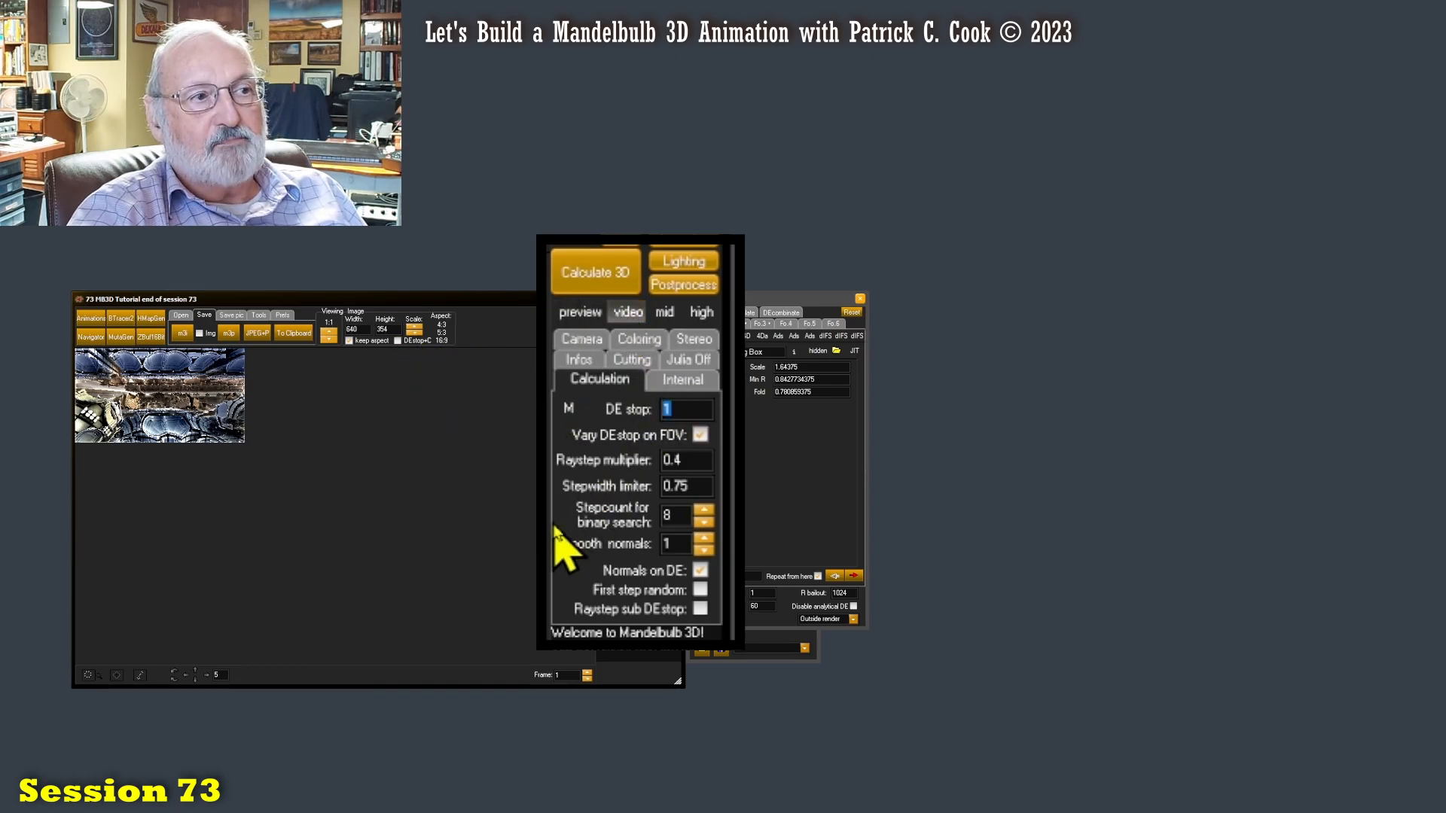
click(581, 312)
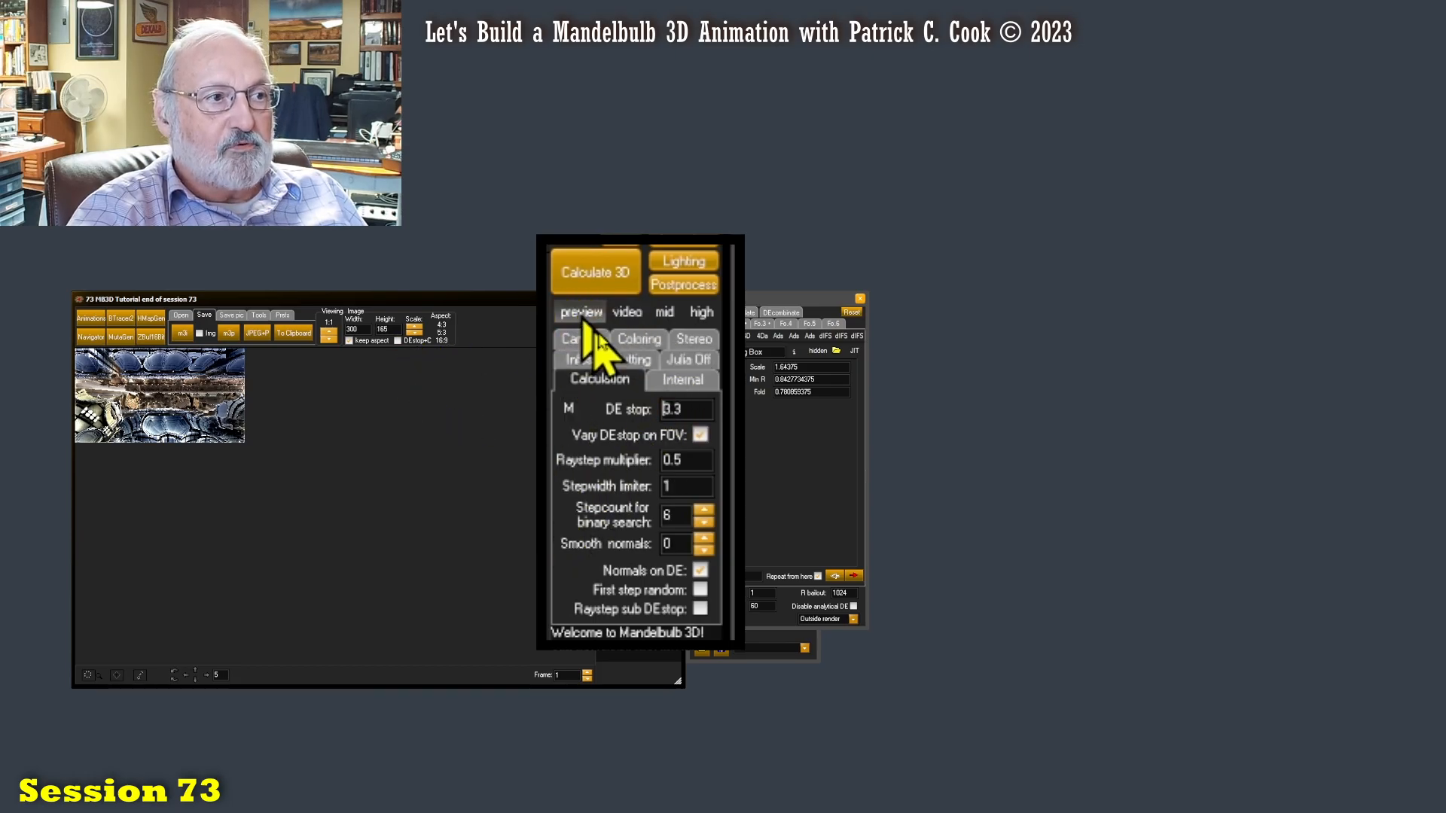
double_click(685, 409)
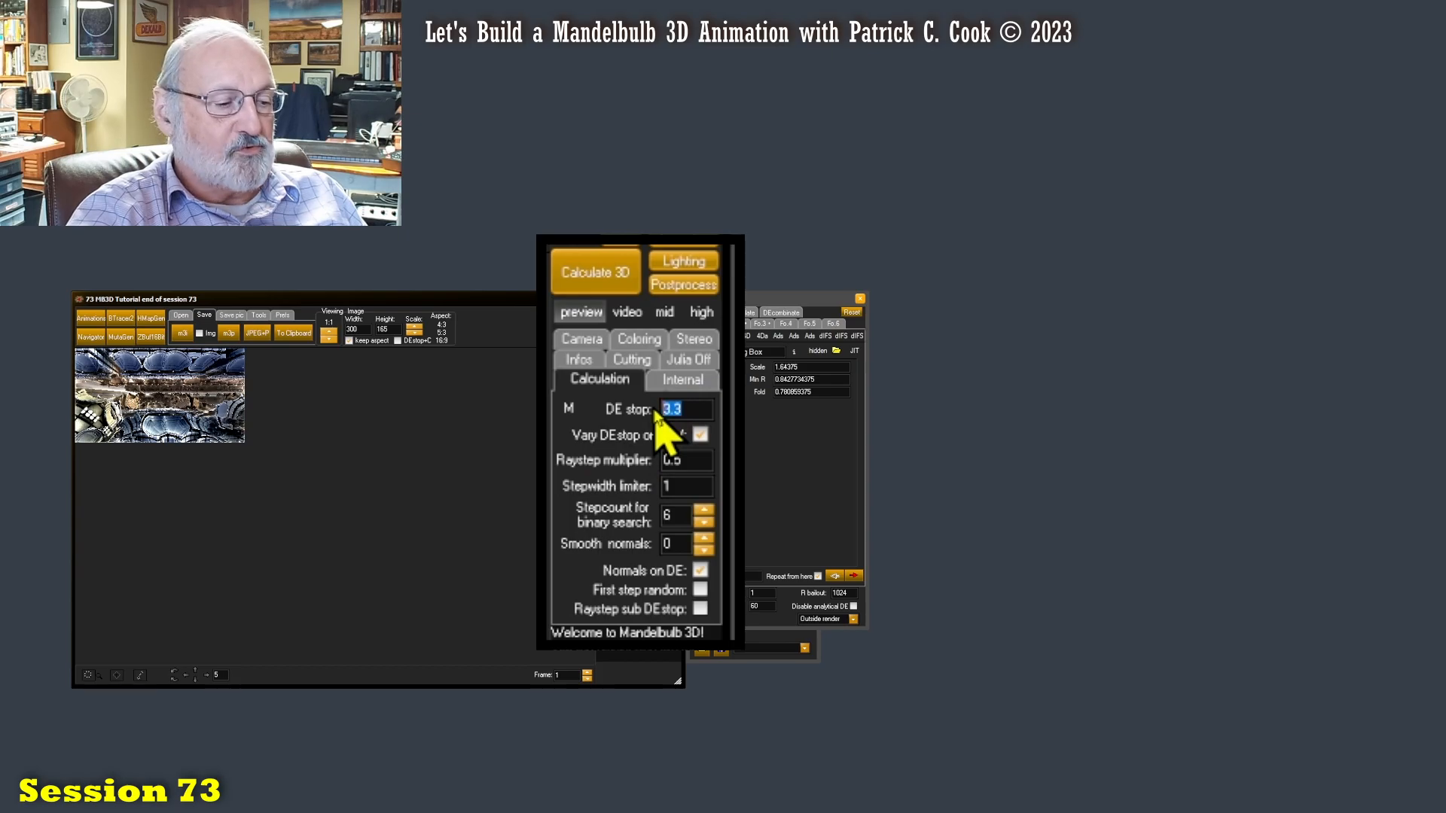
Apply the video quality preset and calculate the 3D image with it
click(626, 313)
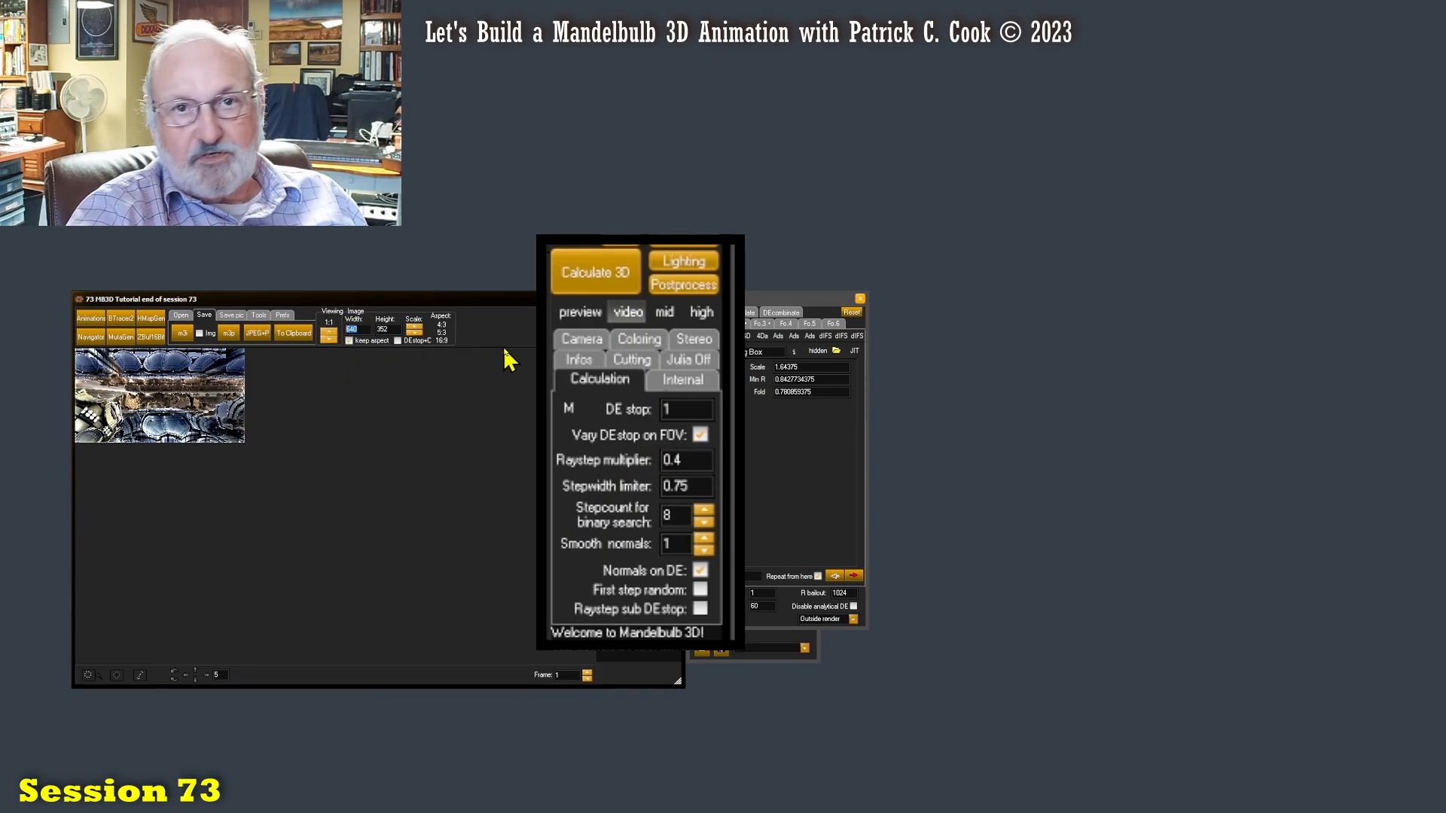
click(626, 283)
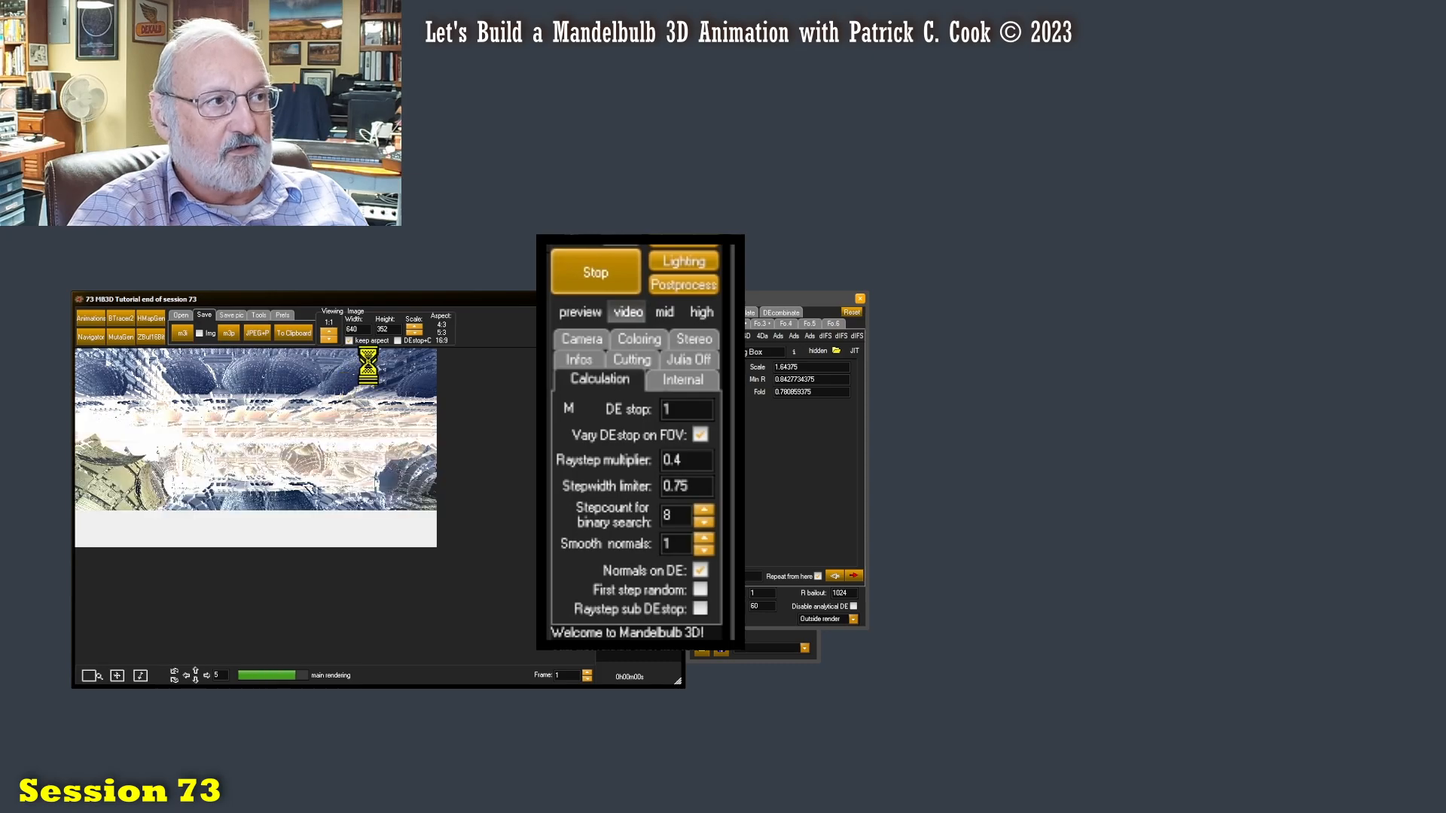
double_click(364, 329)
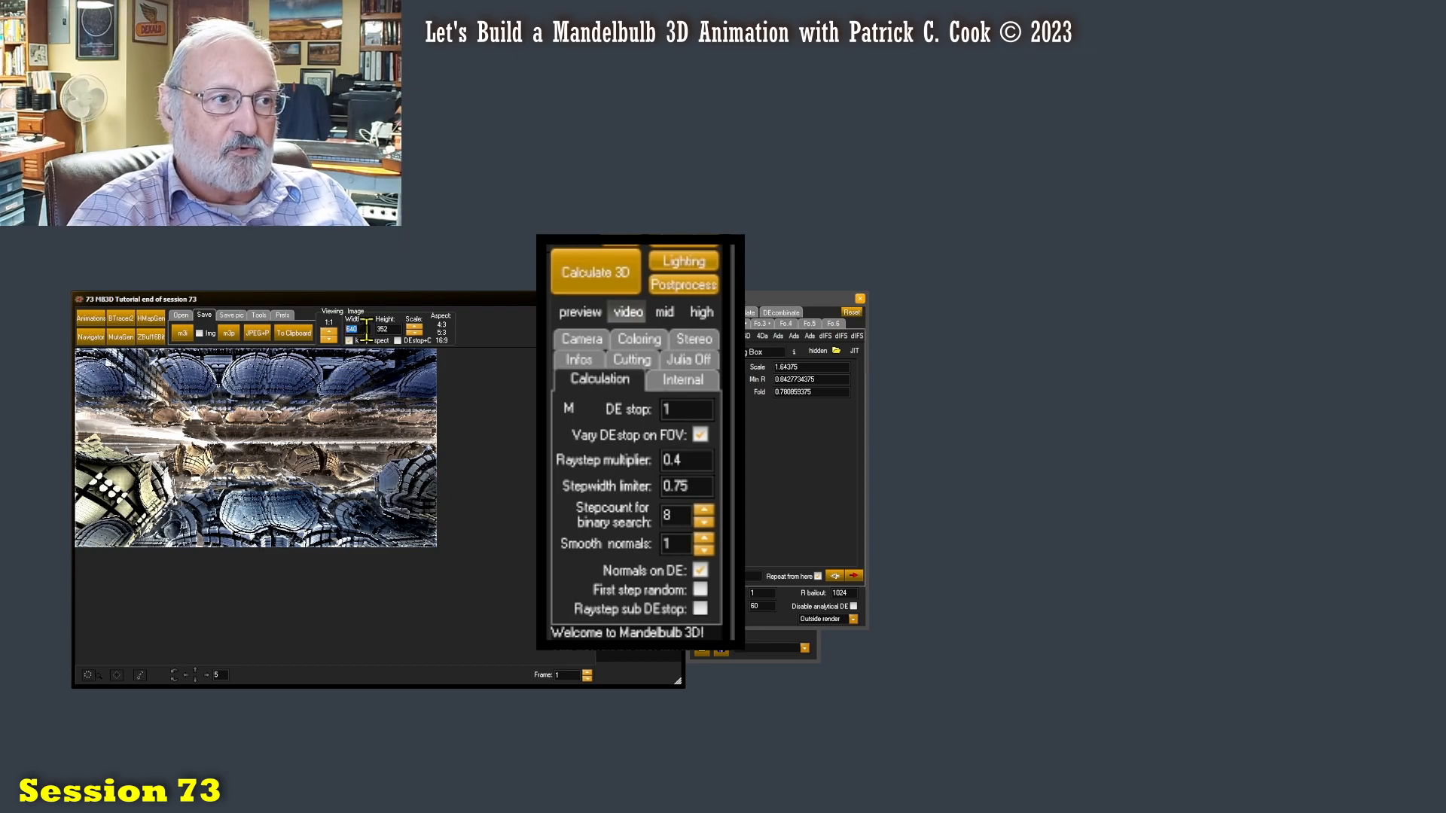
Set the DE stop of the video quality preset to 4.4
double_click(673, 409)
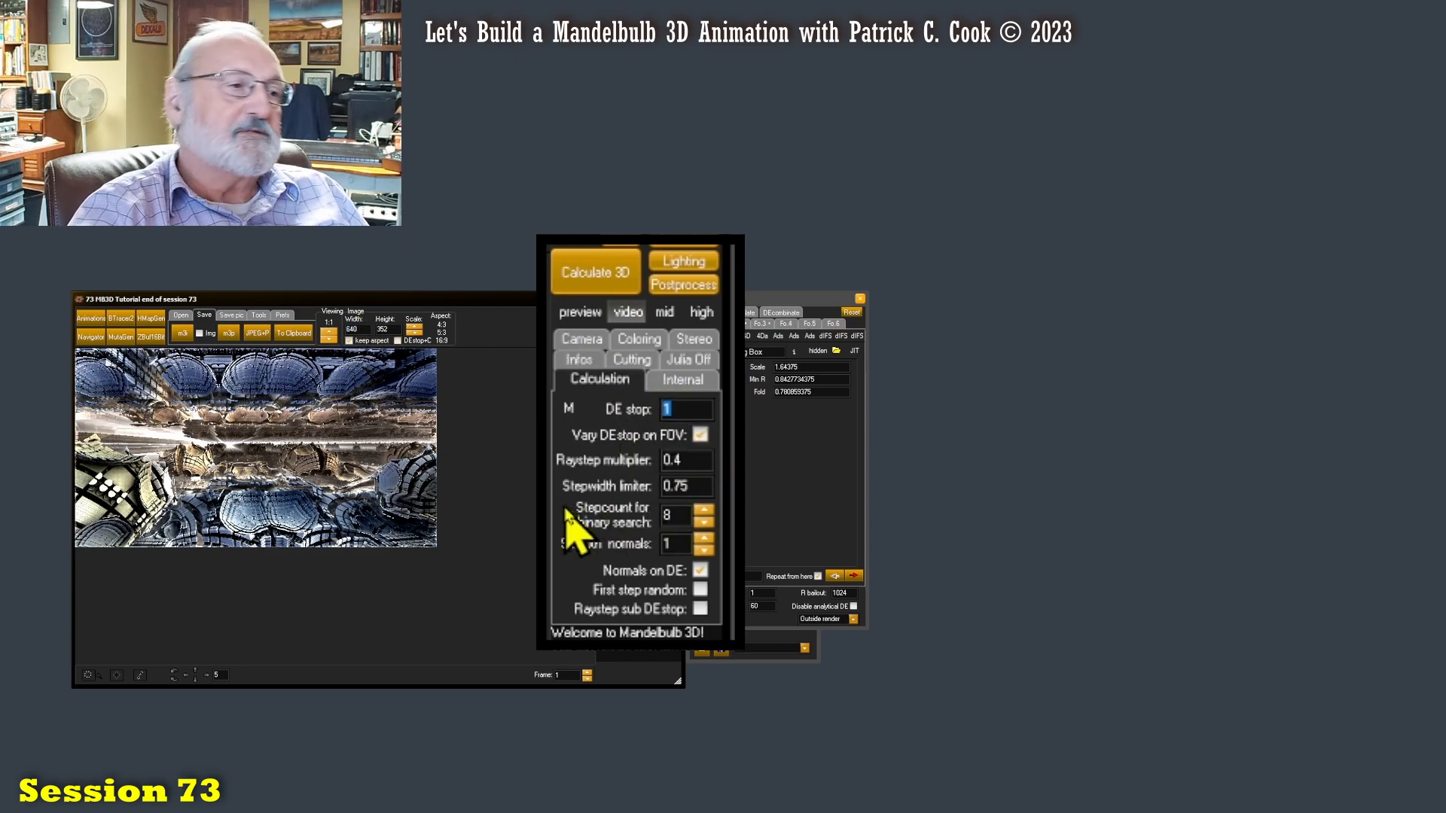
text(4.4)
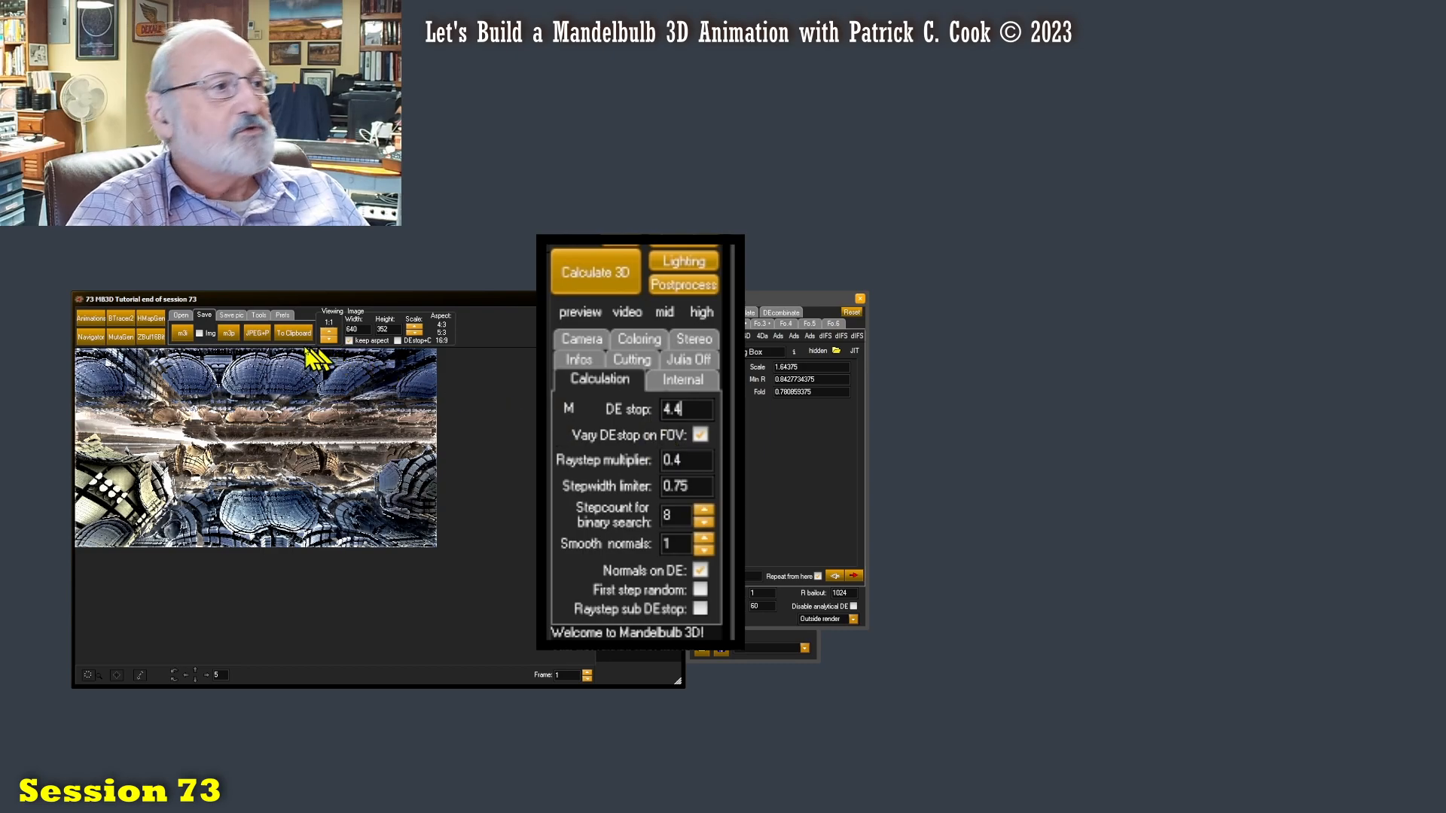
drag(687, 412, 589, 416)
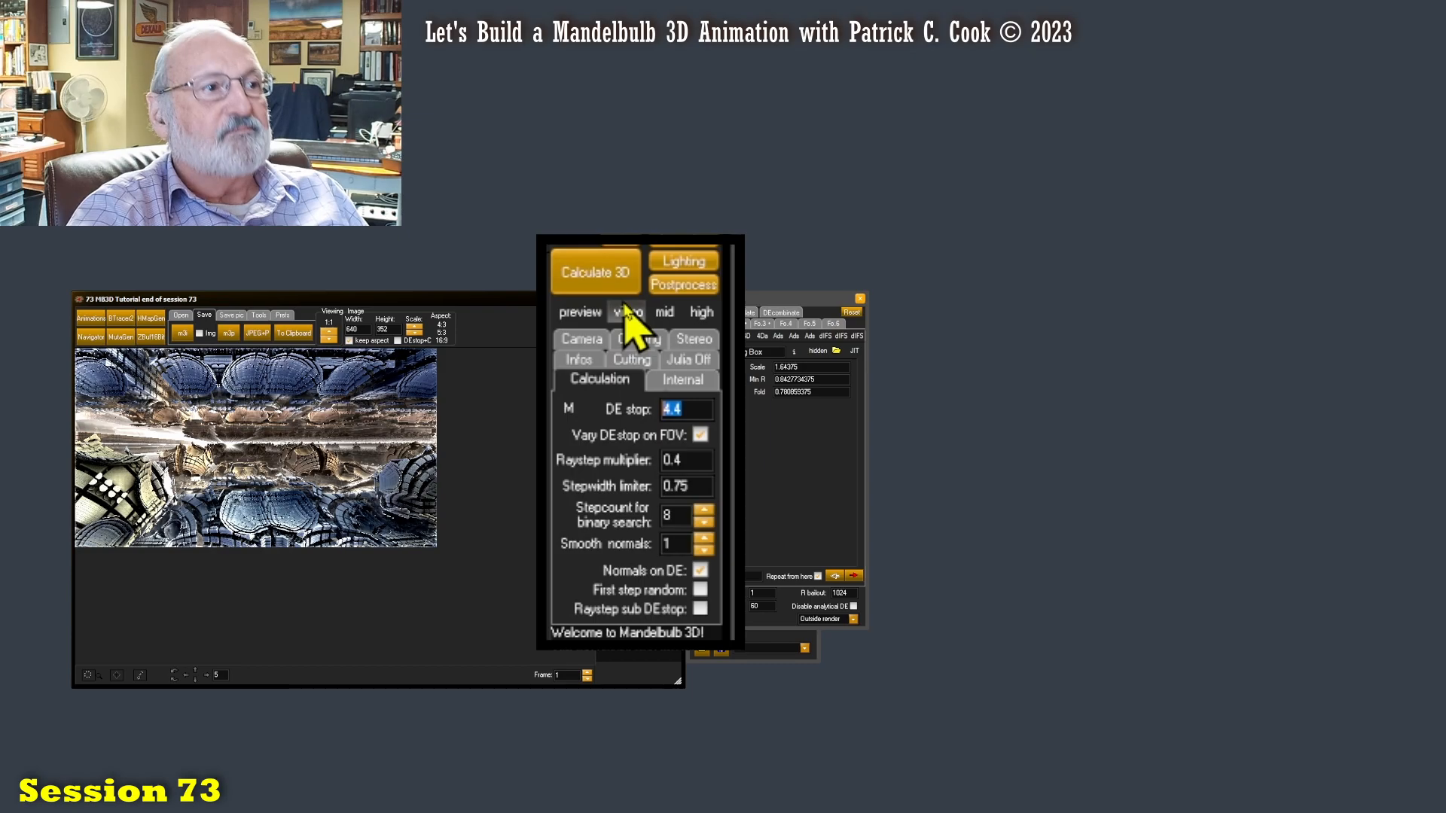
Go through the preview, video, mid and high quality presets to compare their DE stop values and image sizes
click(581, 312)
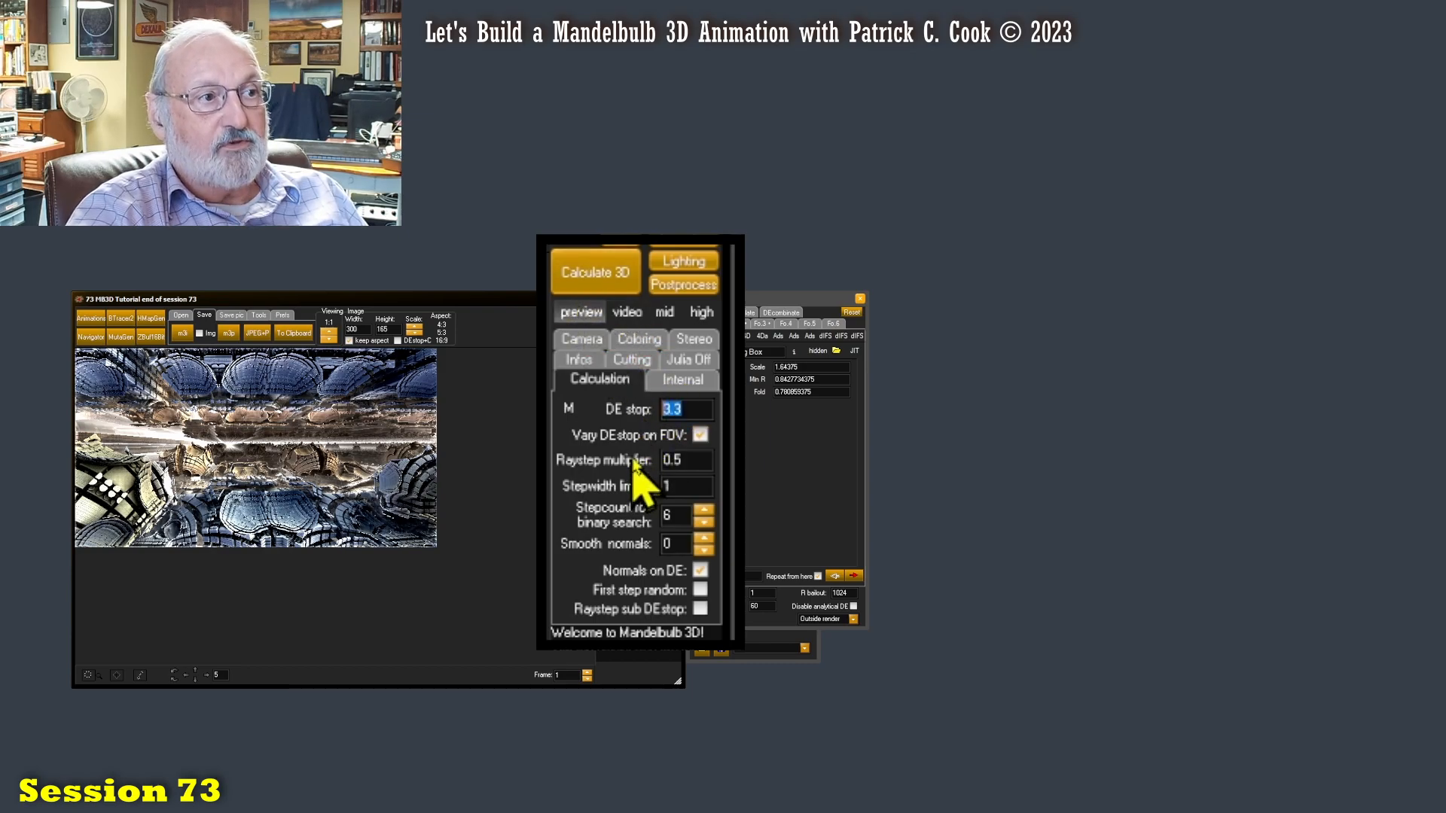
click(629, 311)
double_click(699, 411)
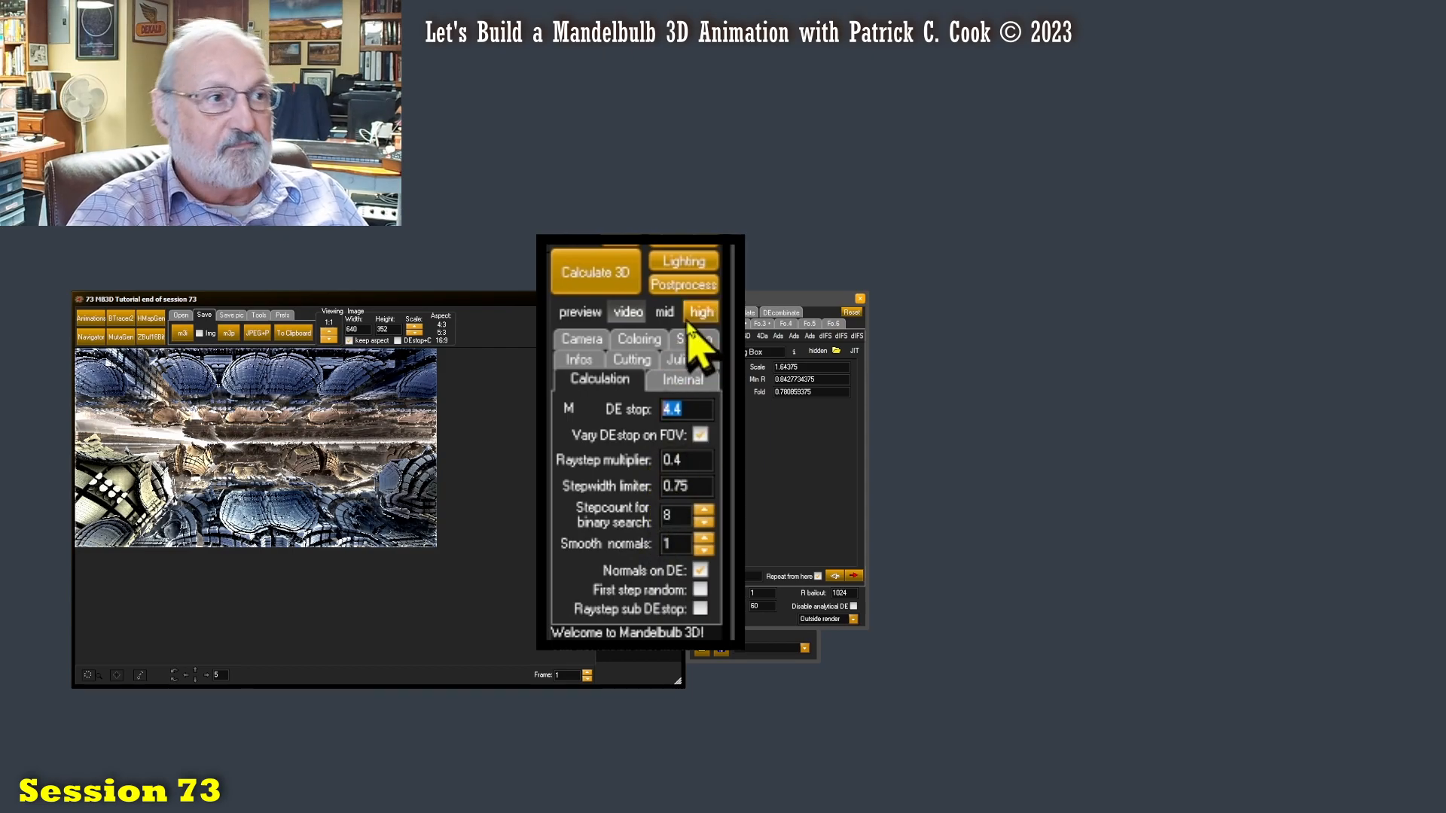
click(666, 316)
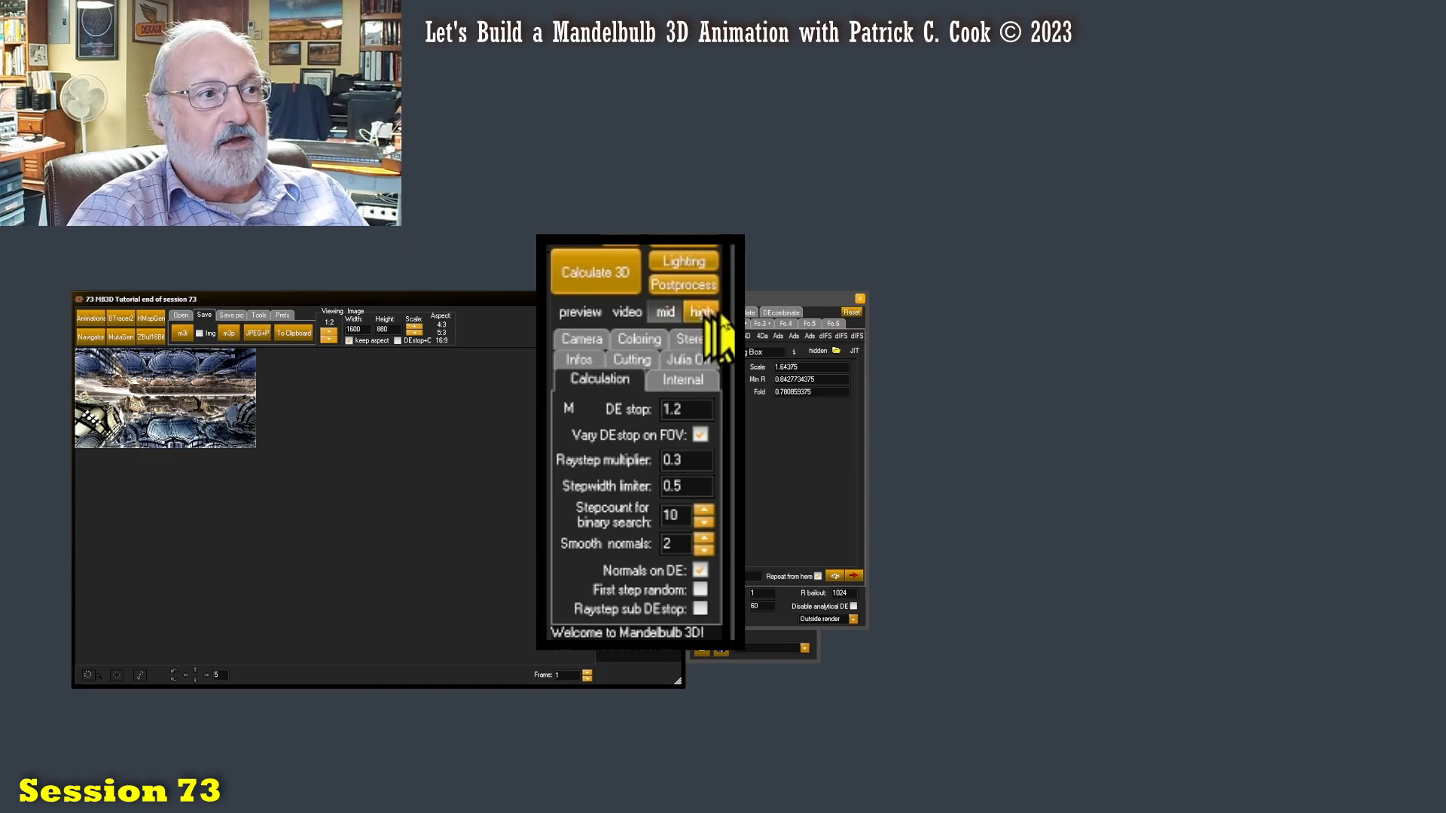
click(703, 312)
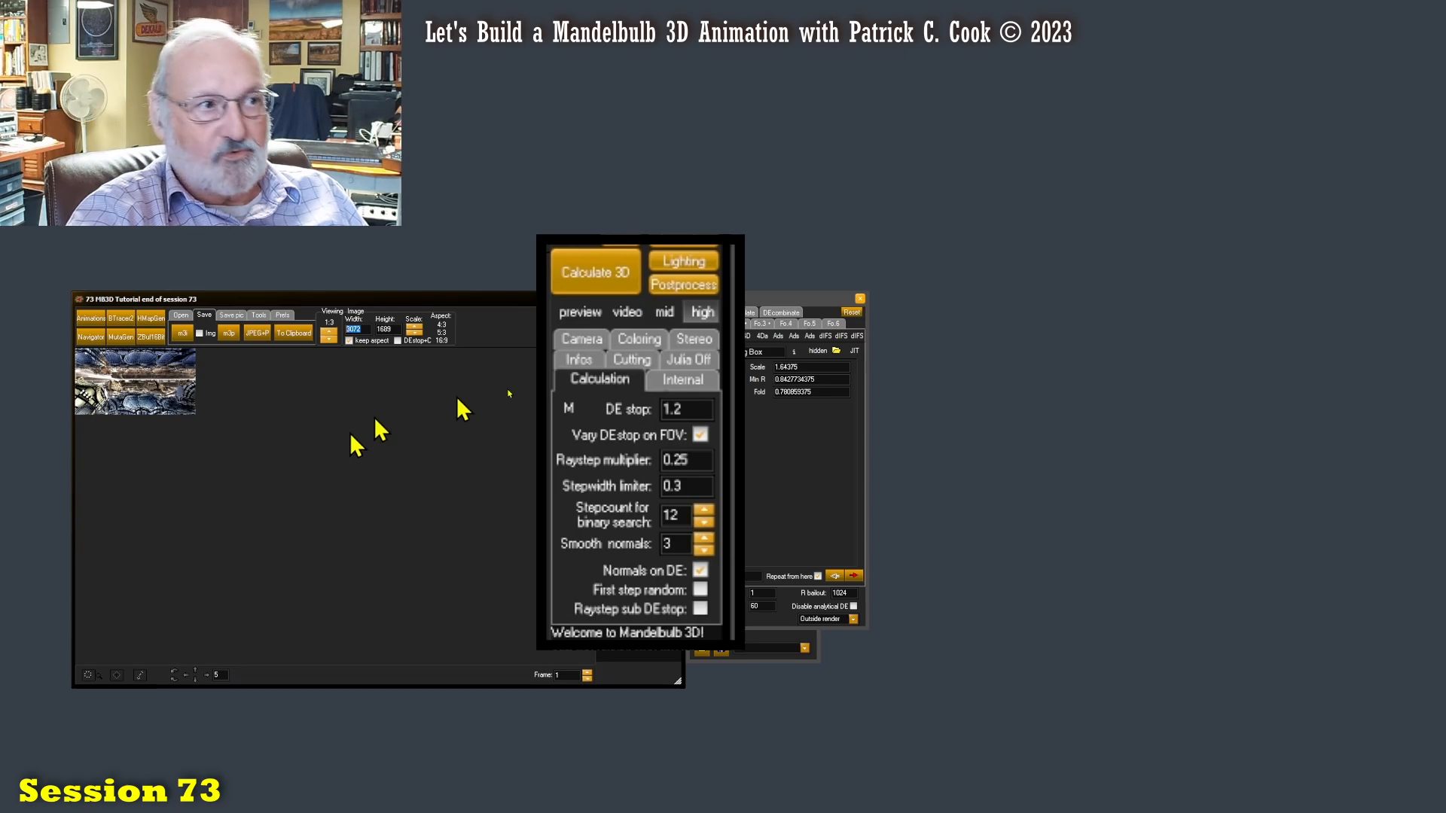
click(663, 315)
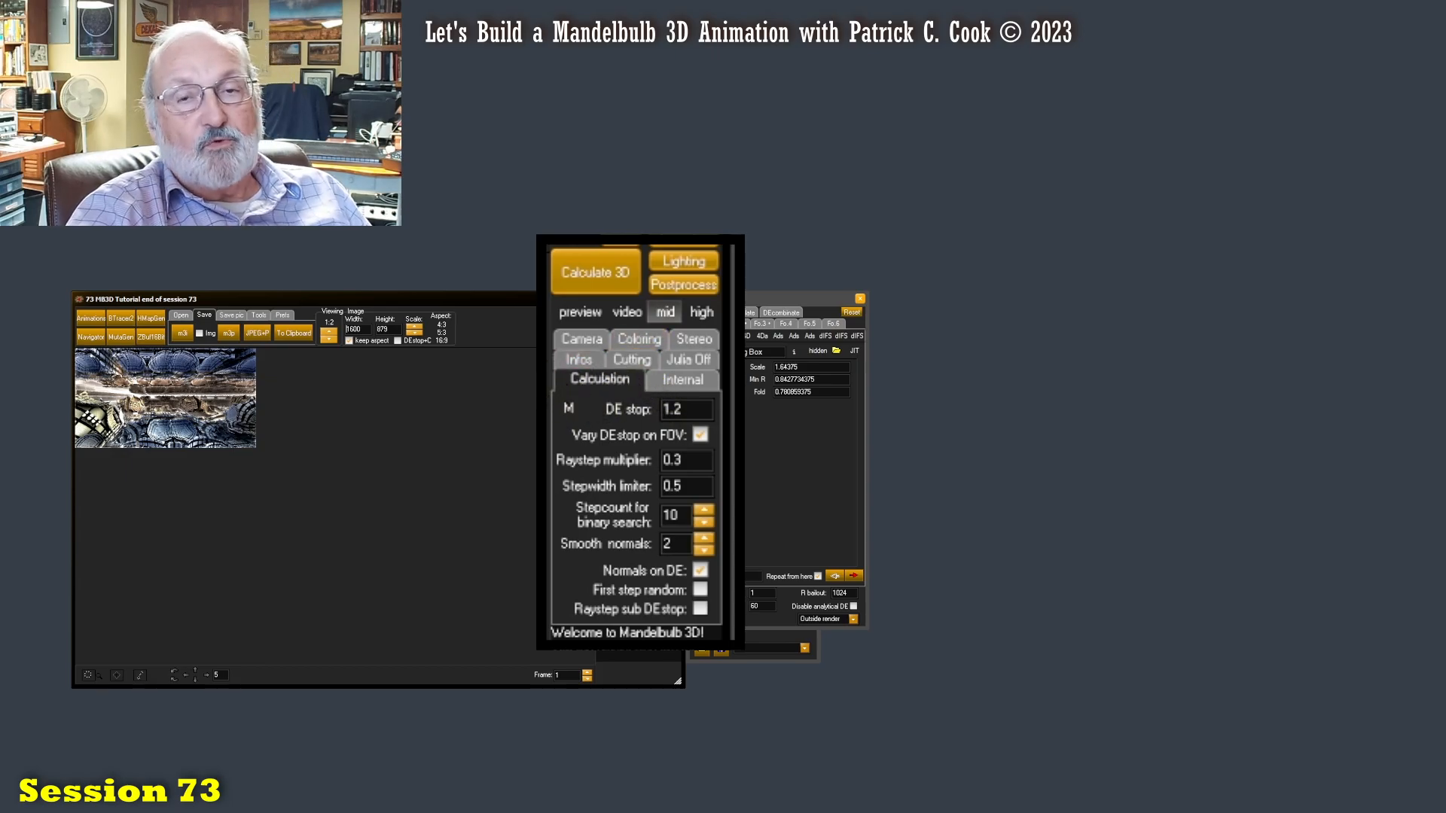
Calculate the 3D image once with the video quality preset and once with the preview preset
click(629, 312)
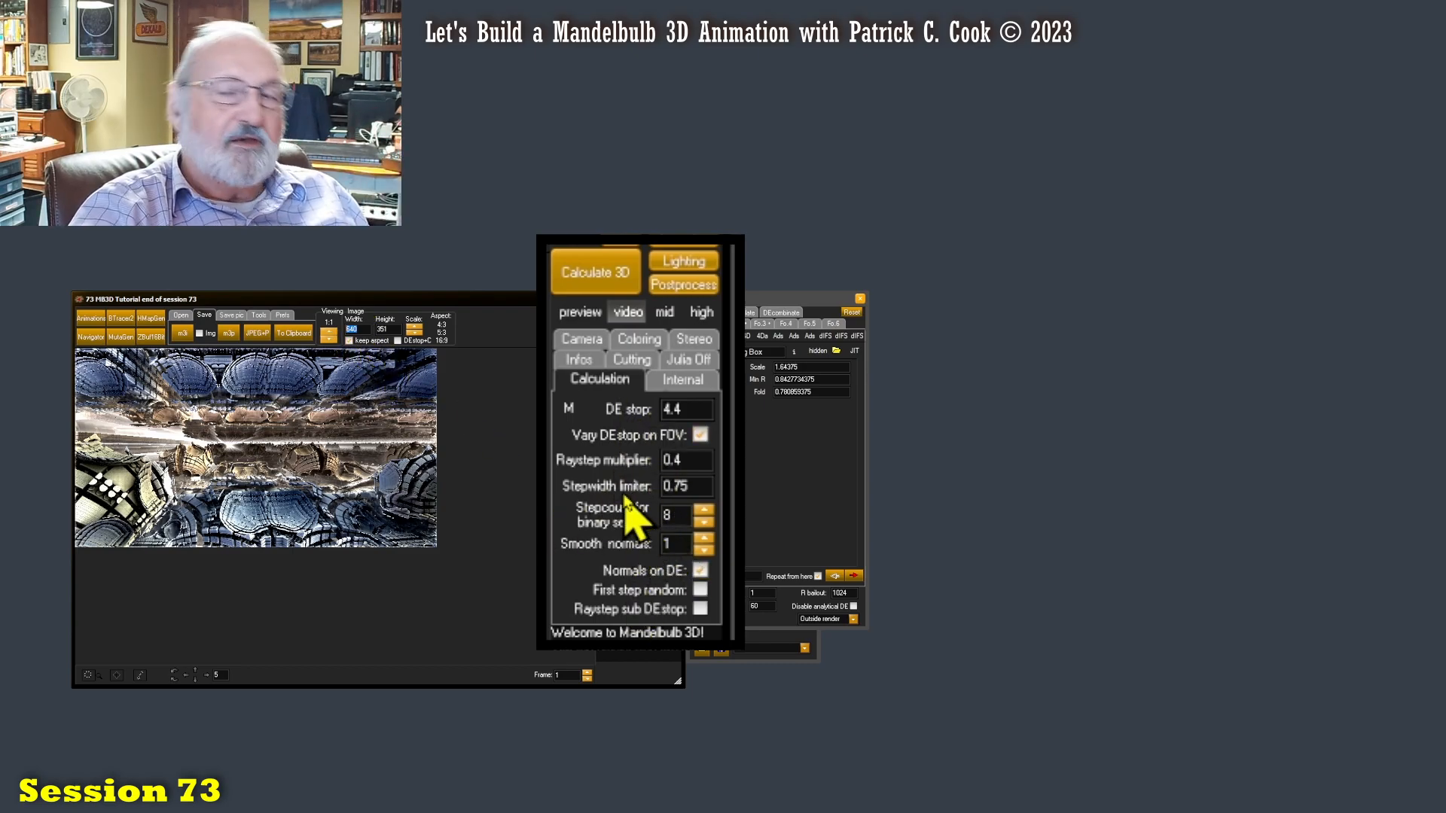
click(612, 281)
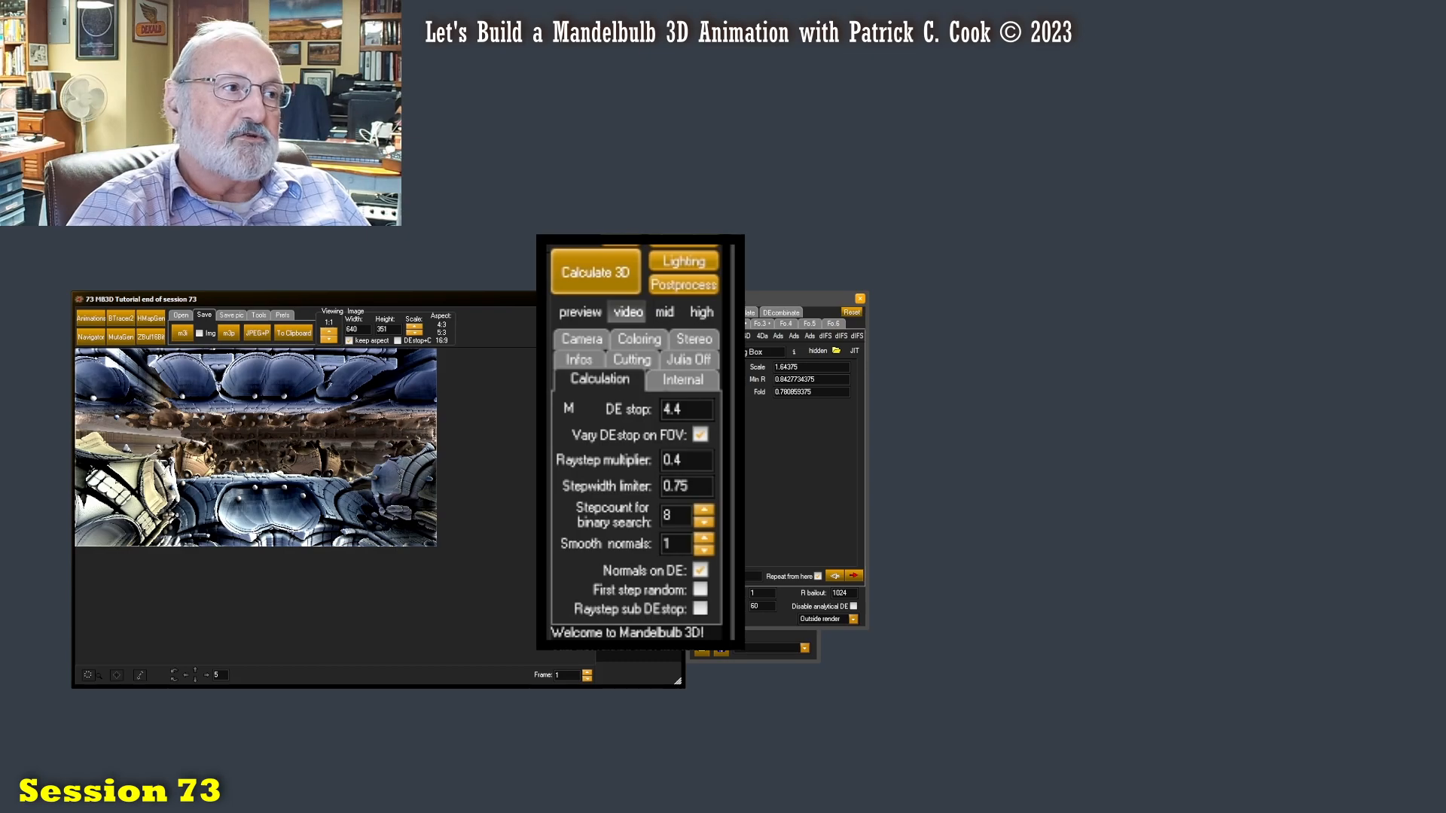
click(580, 313)
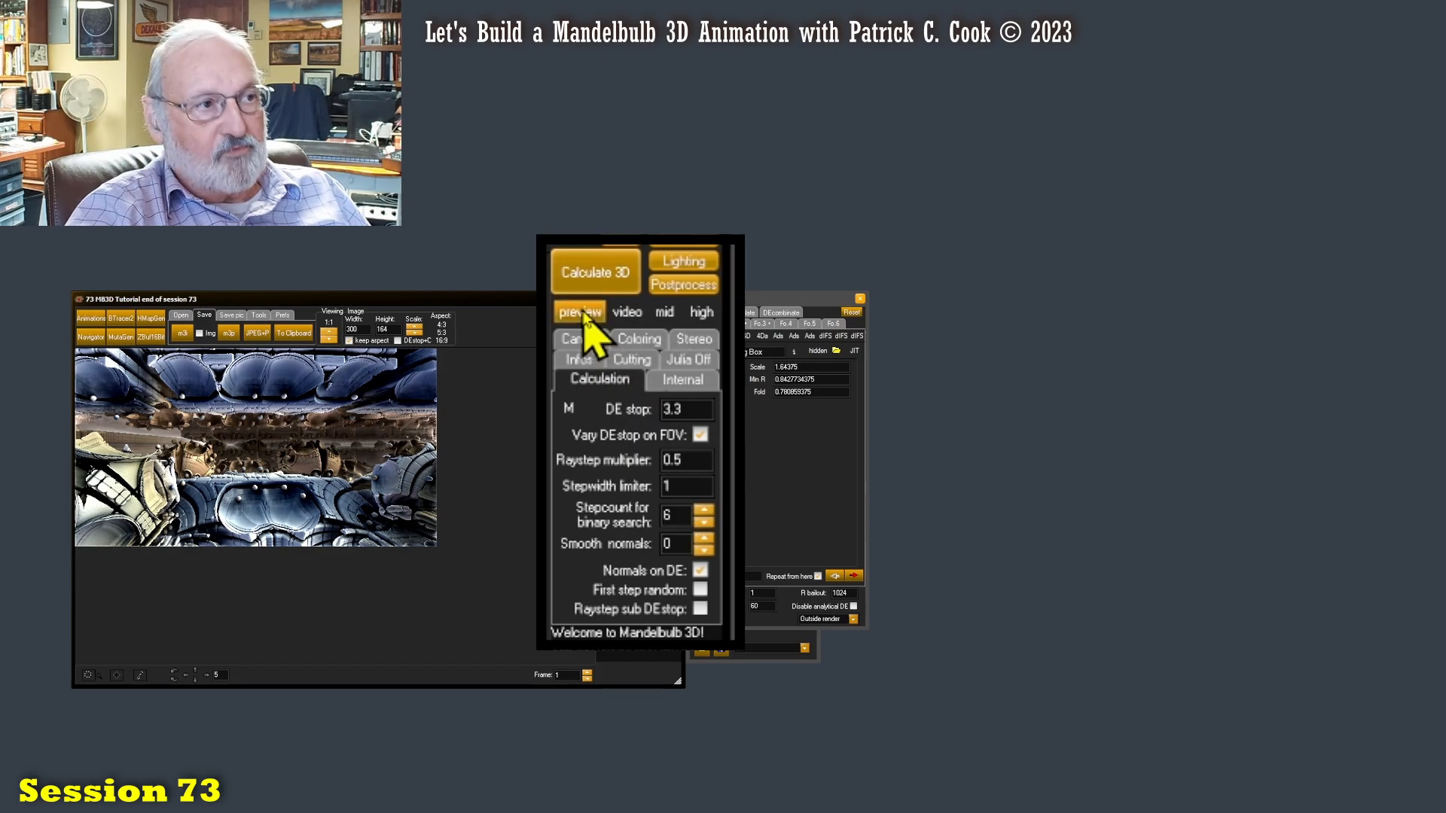
click(596, 282)
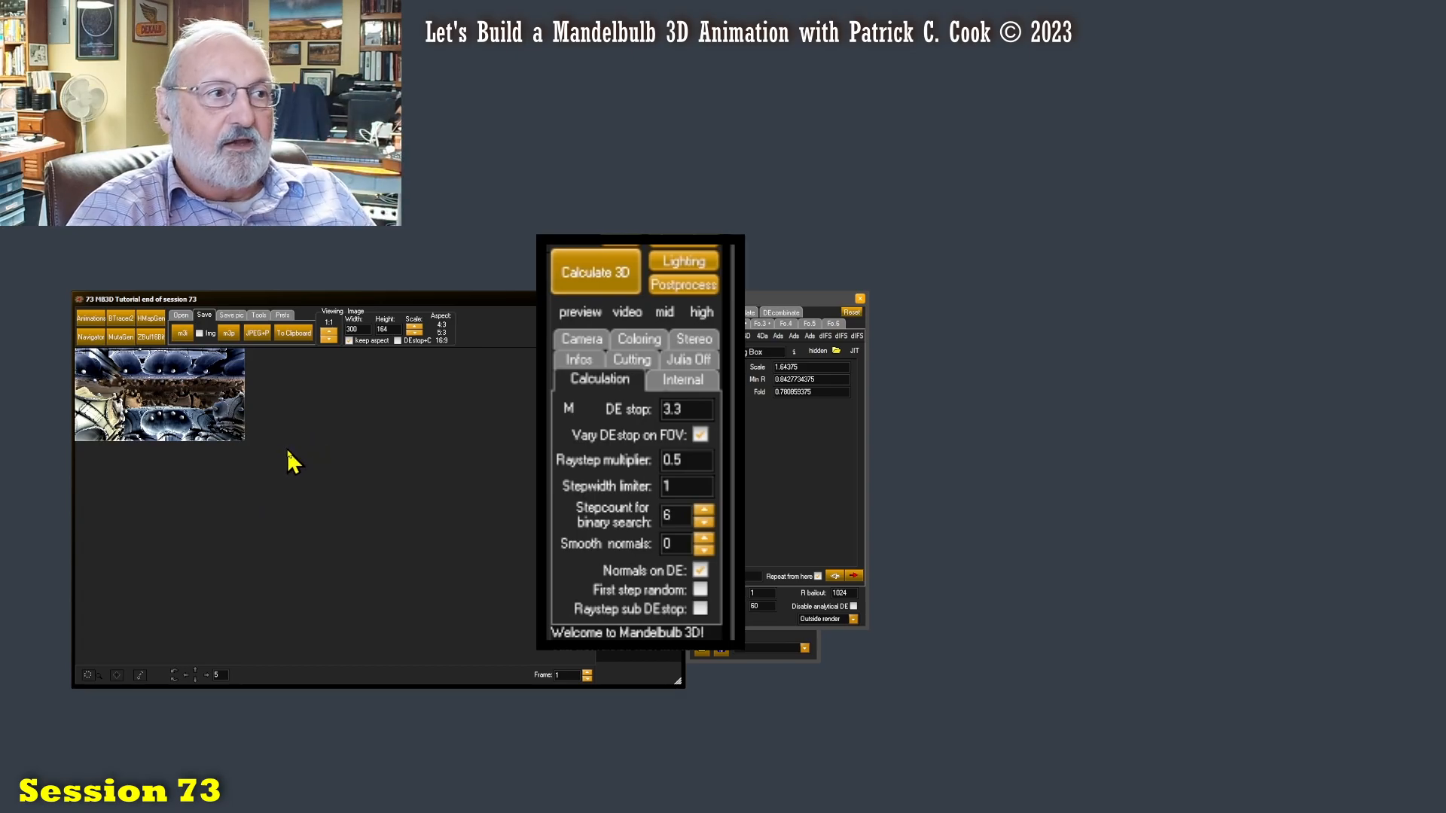
Set the DE stop to 5 and the image width to 640 with a 16:9 aspect
double_click(687, 412)
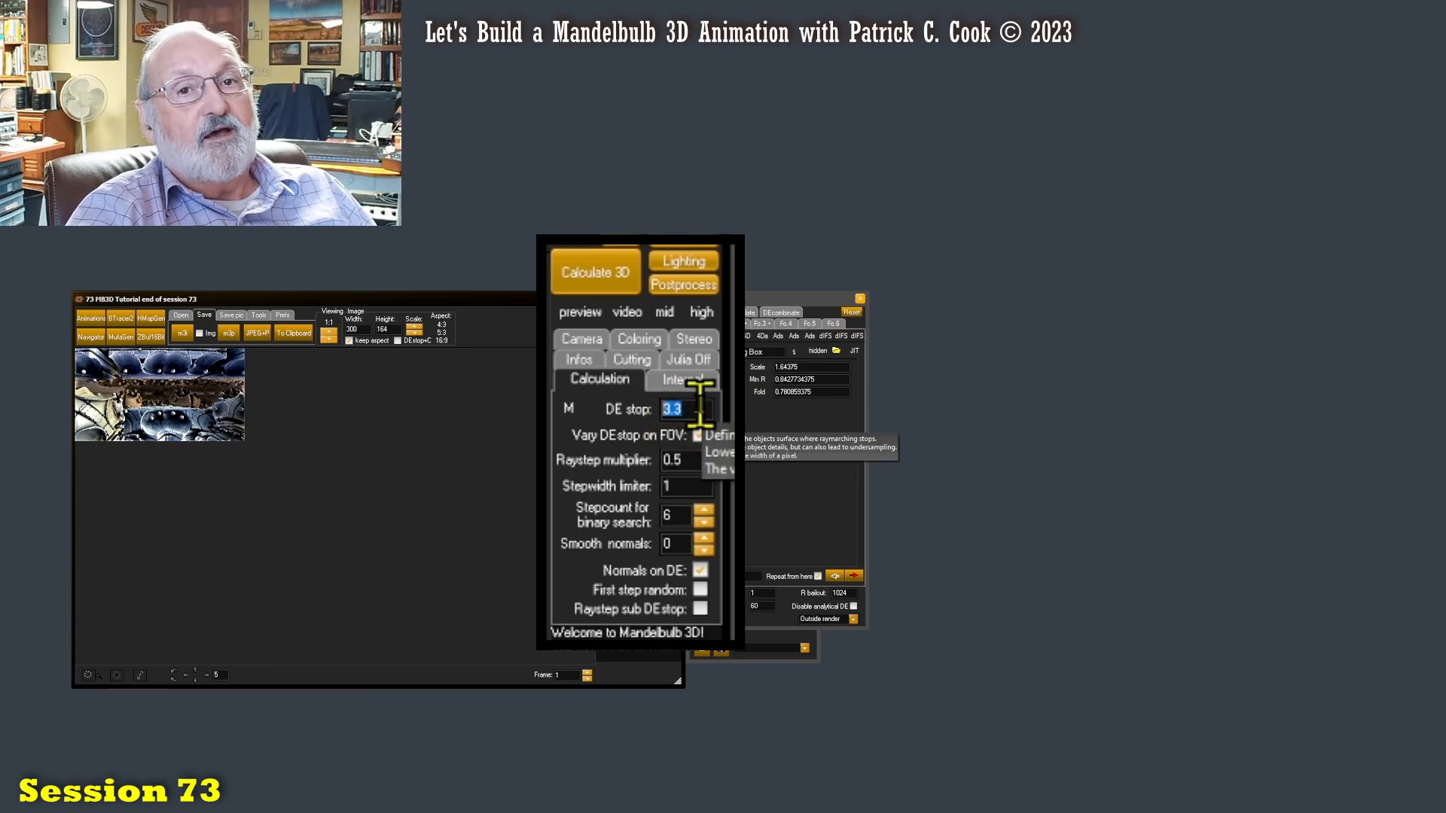
text(5)
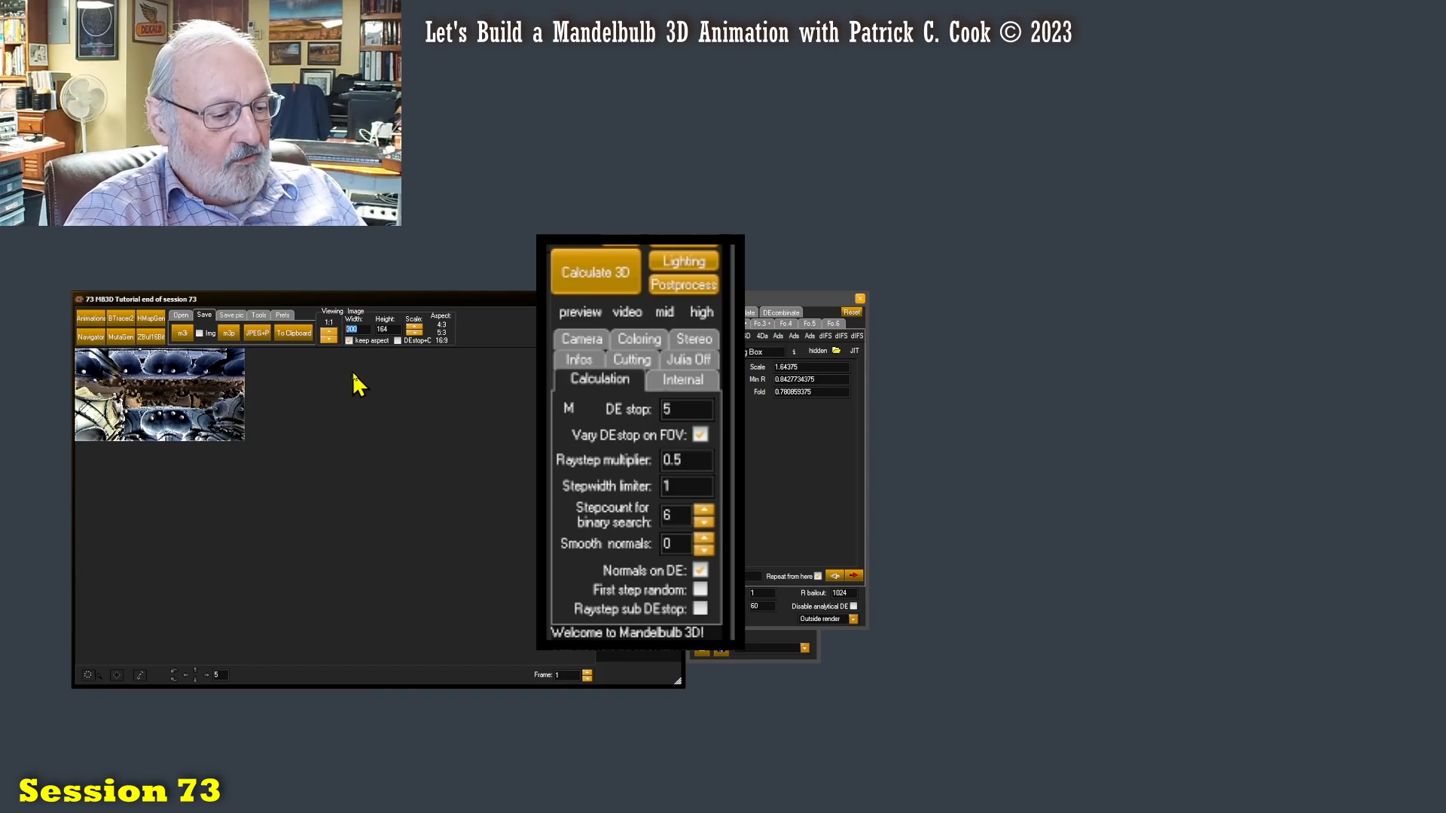
text(640)
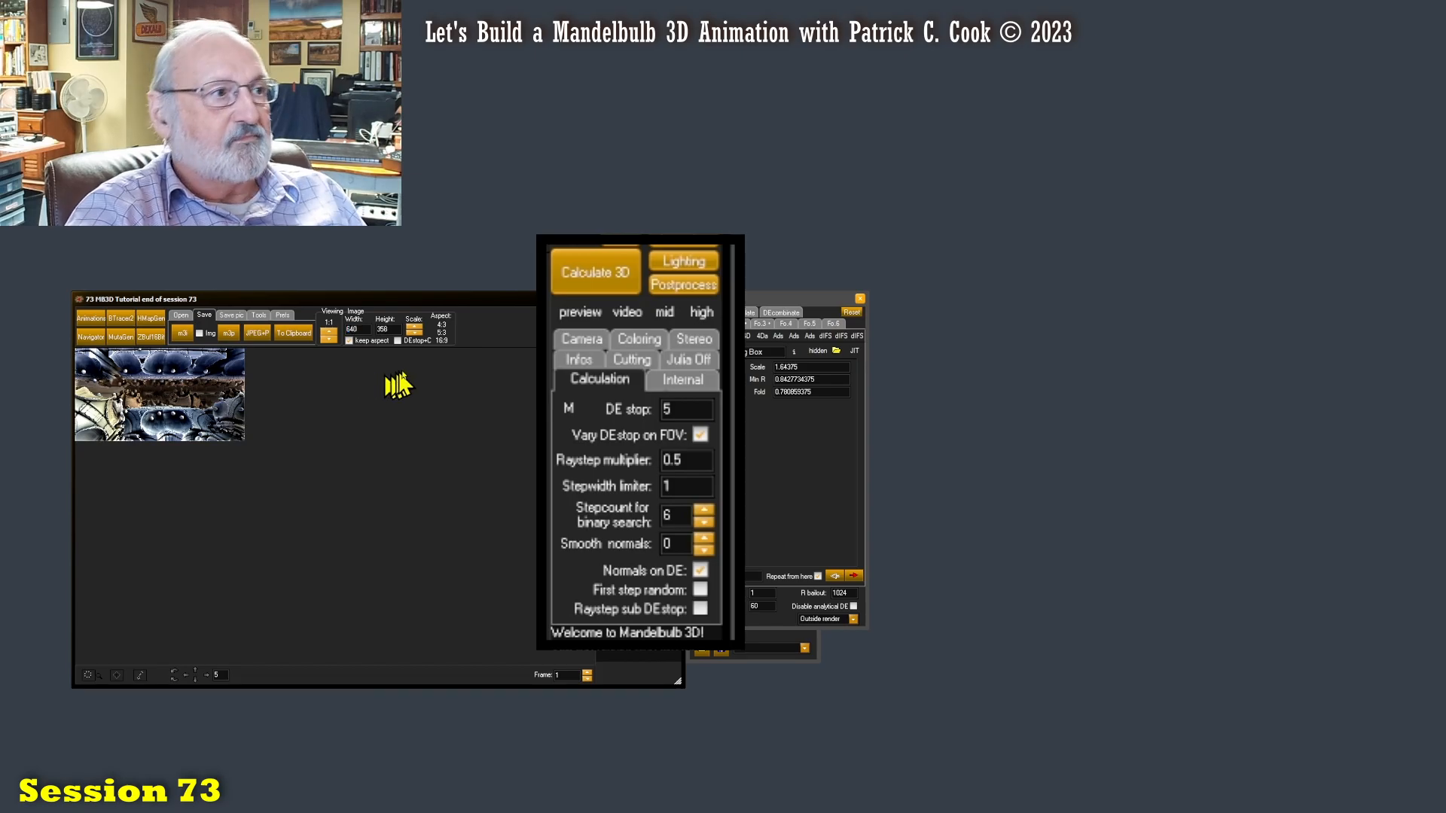
click(439, 341)
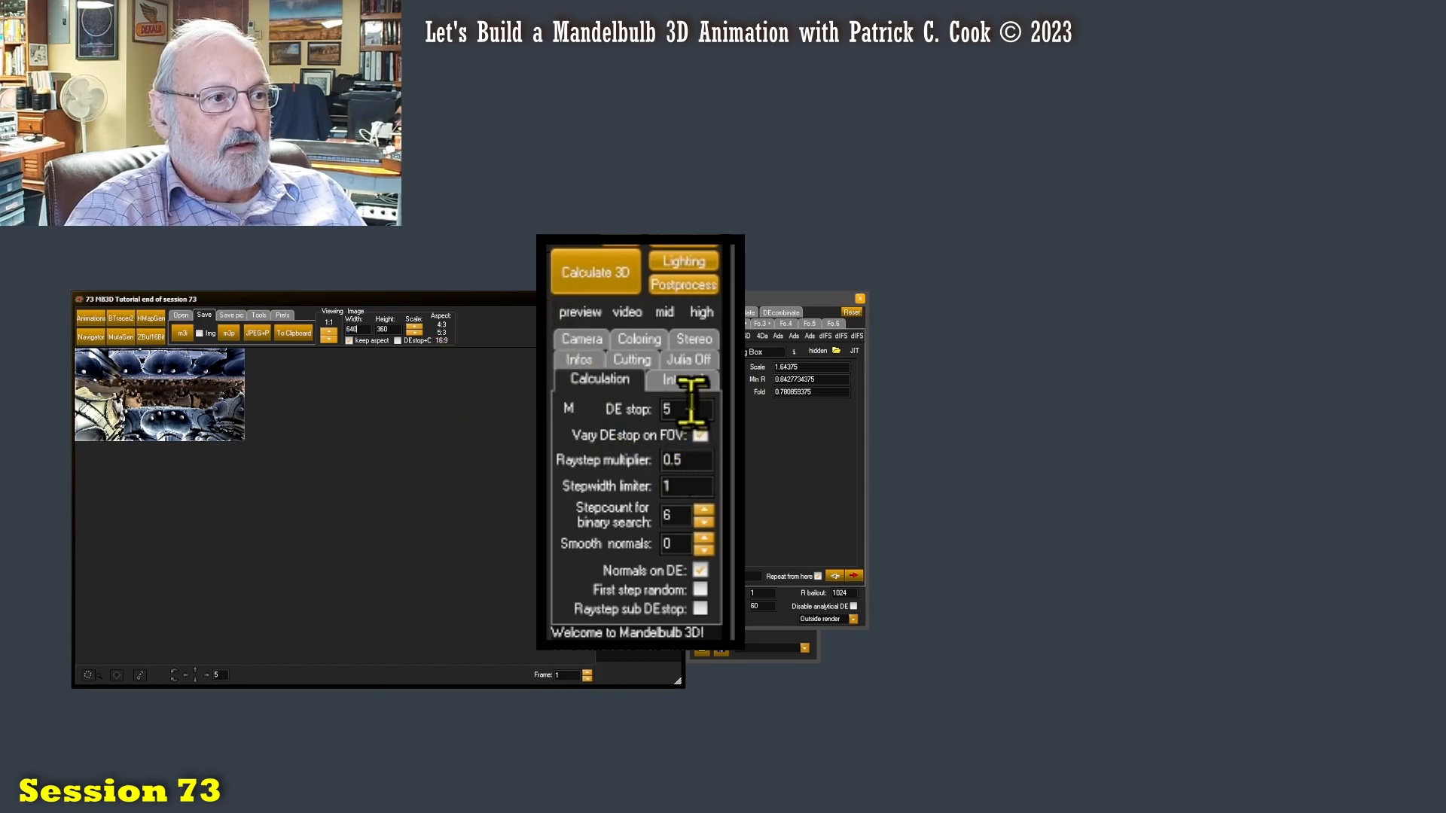
Calculate the 3D image with the preview quality preset at the new DE stop and image size
drag(682, 412, 650, 409)
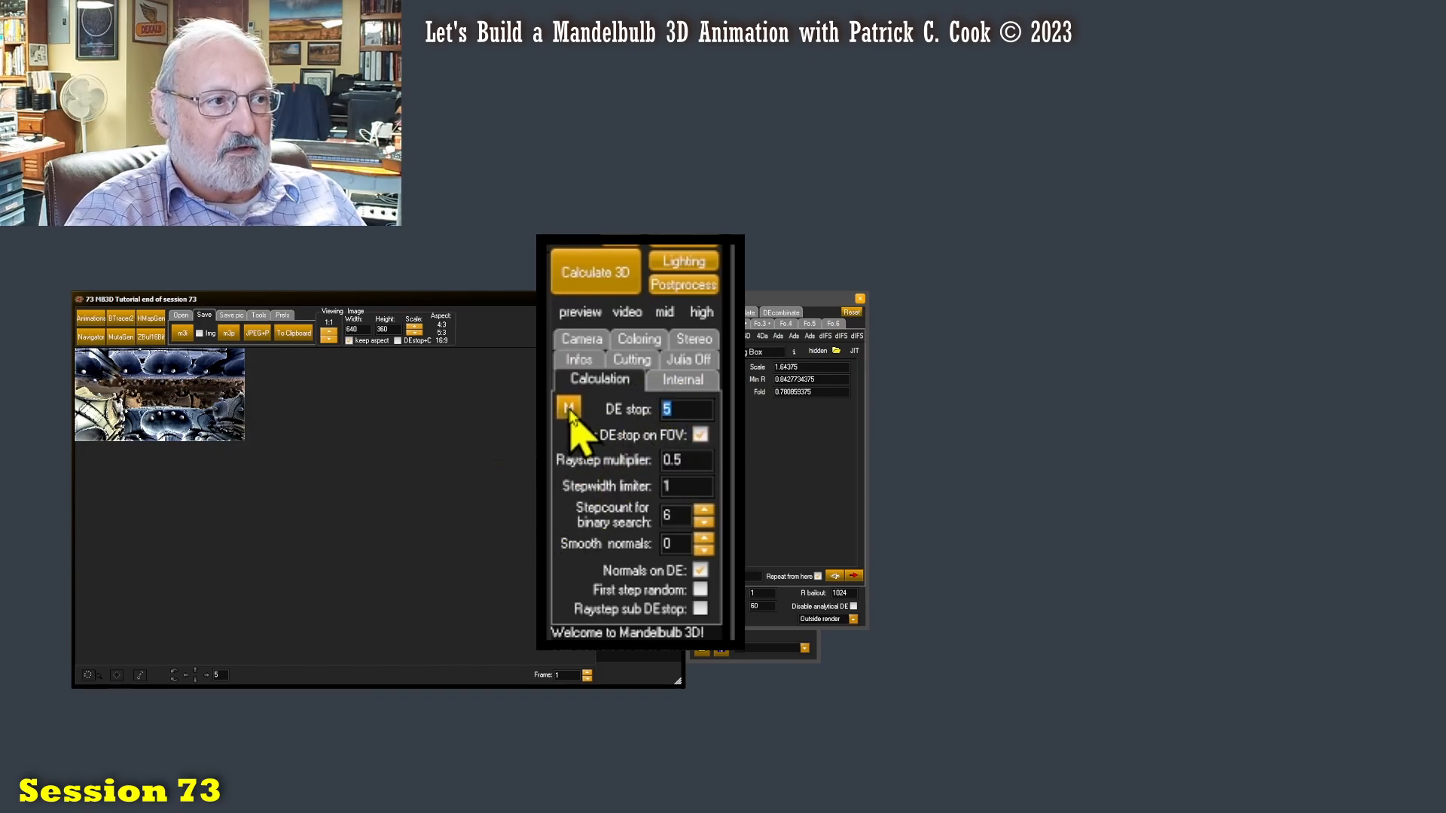
click(580, 312)
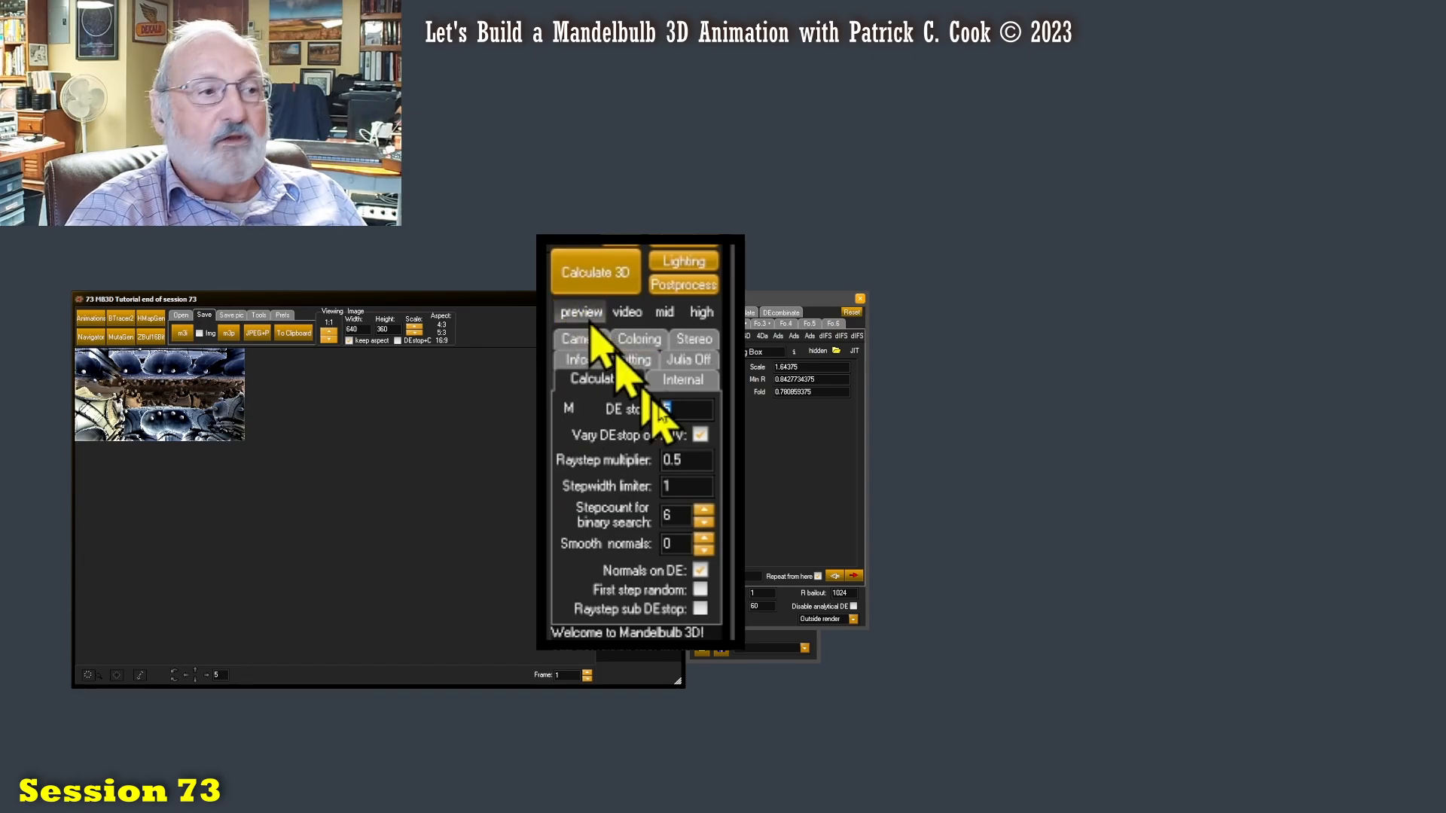
click(597, 275)
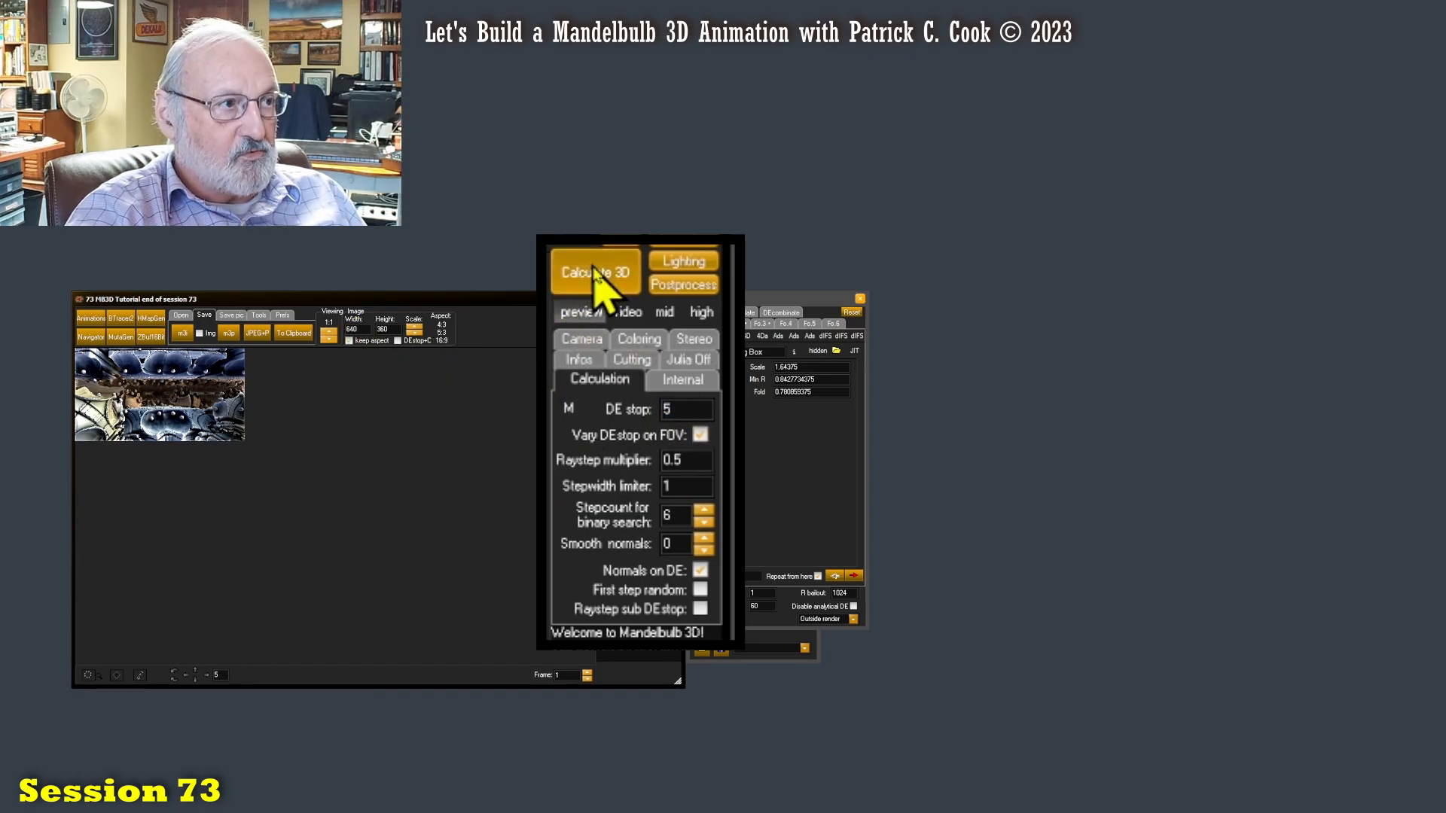
drag(368, 329, 342, 330)
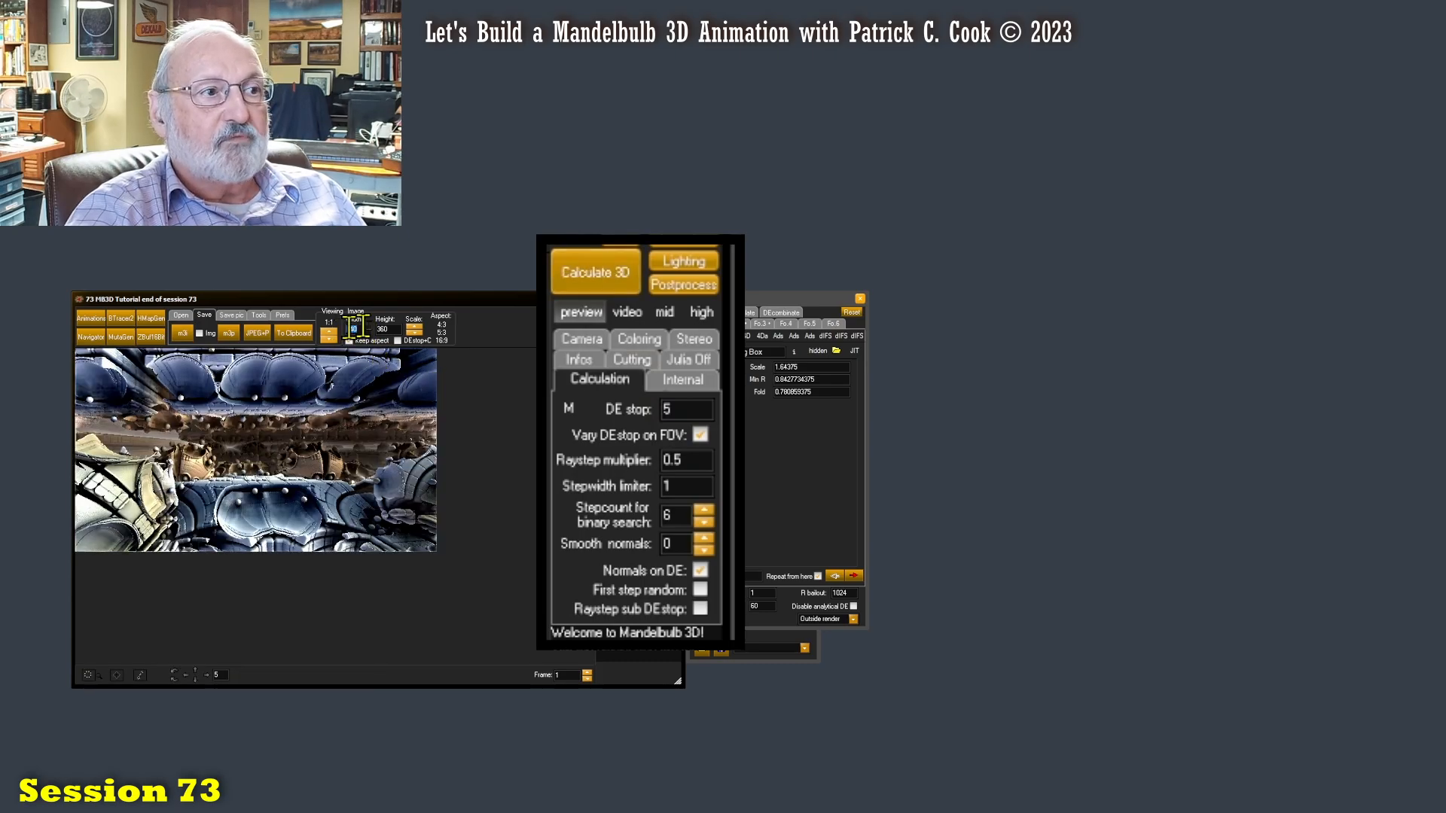
drag(683, 409, 648, 409)
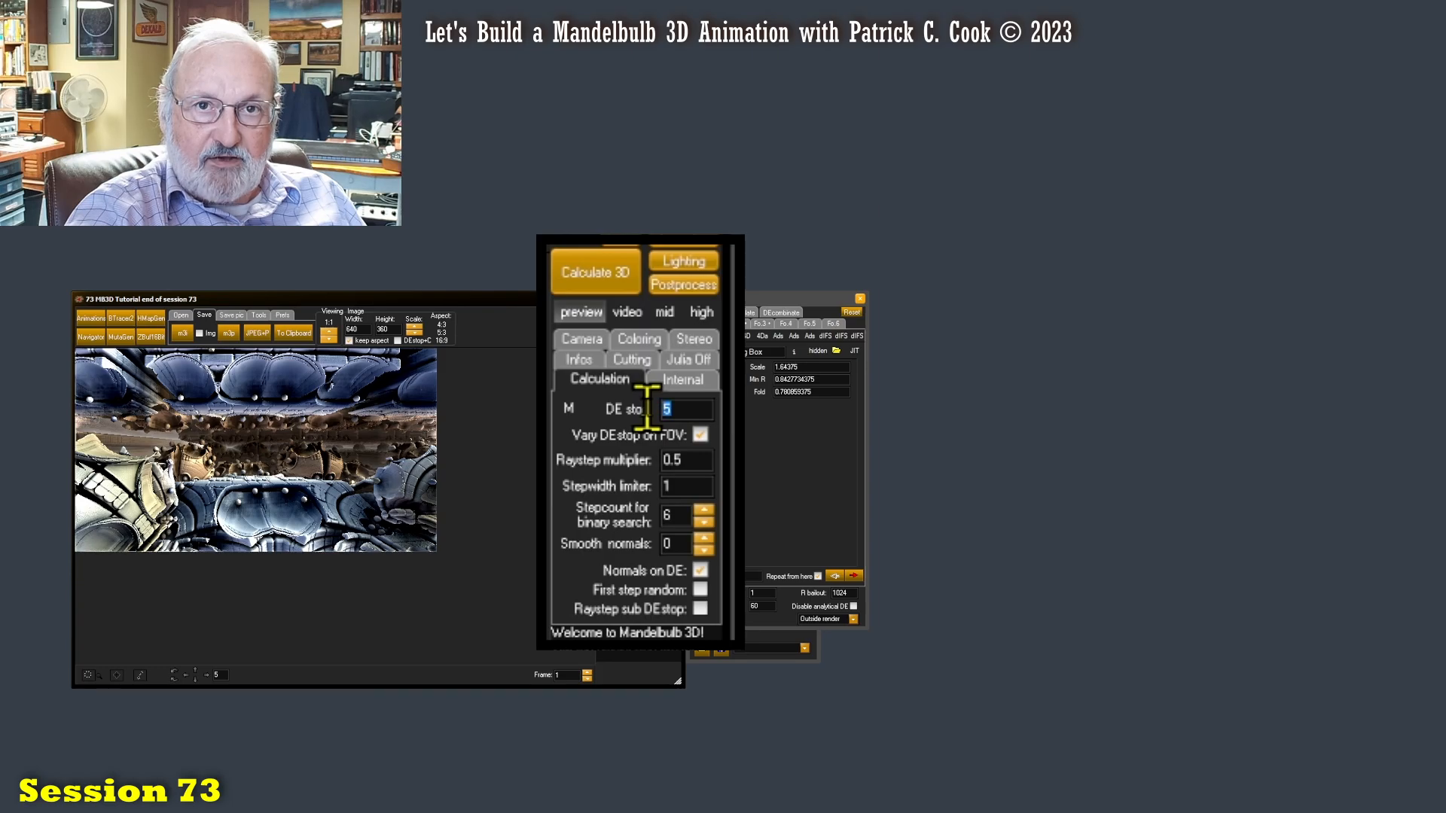
Apply the video quality preset, set its DE stop to 1 and calculate the 3D image
click(625, 312)
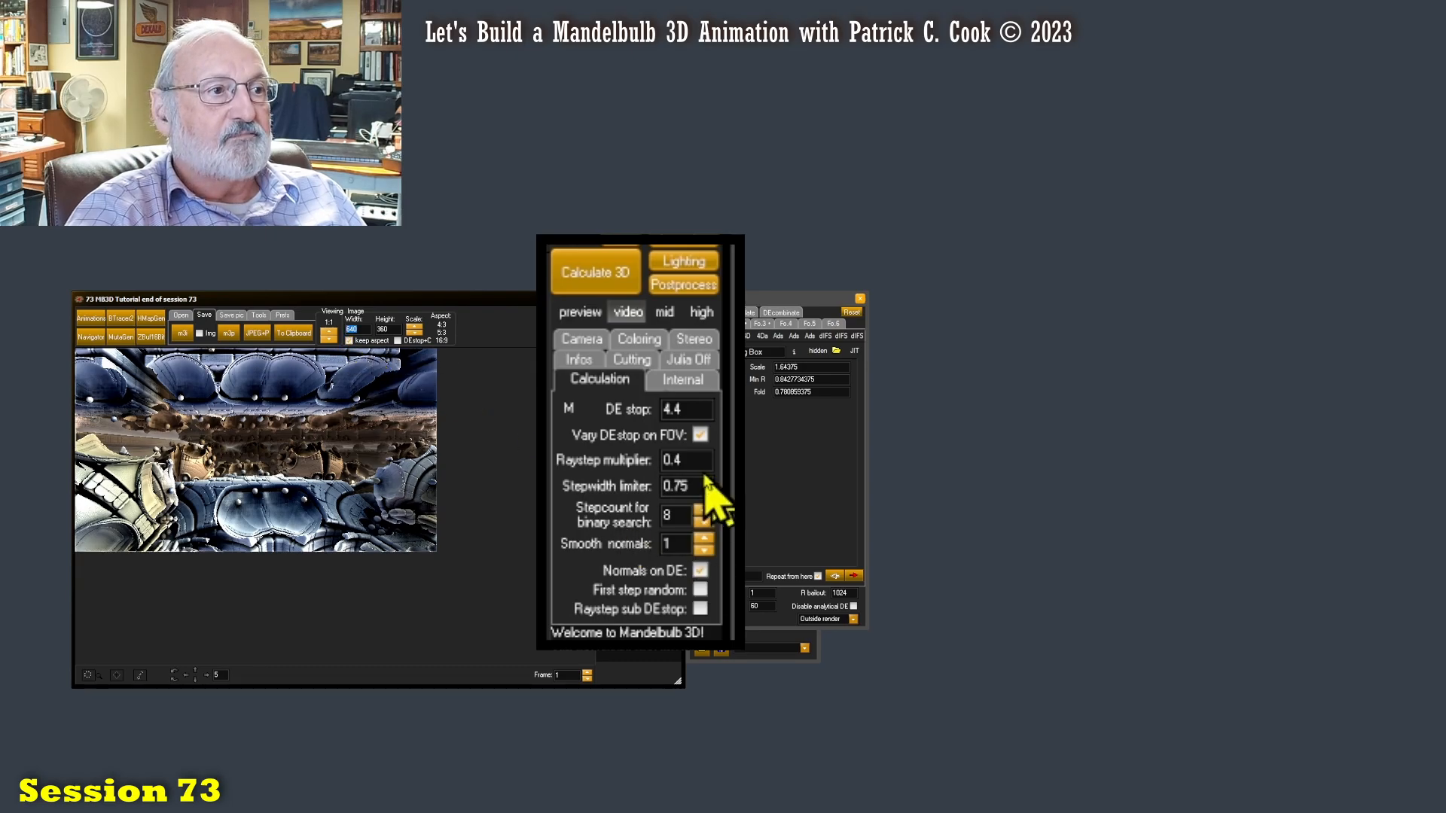
click(682, 409)
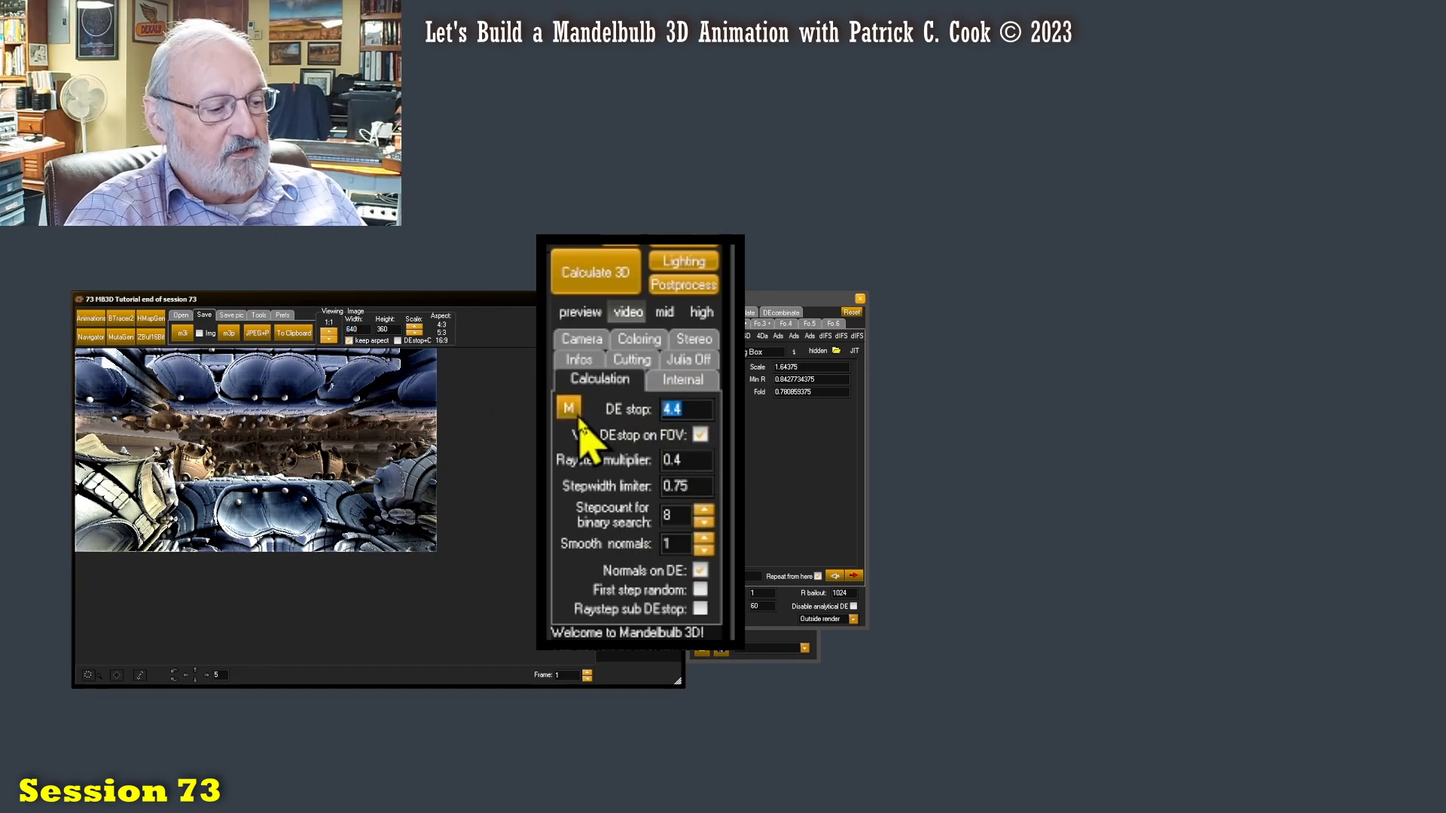
text(1)
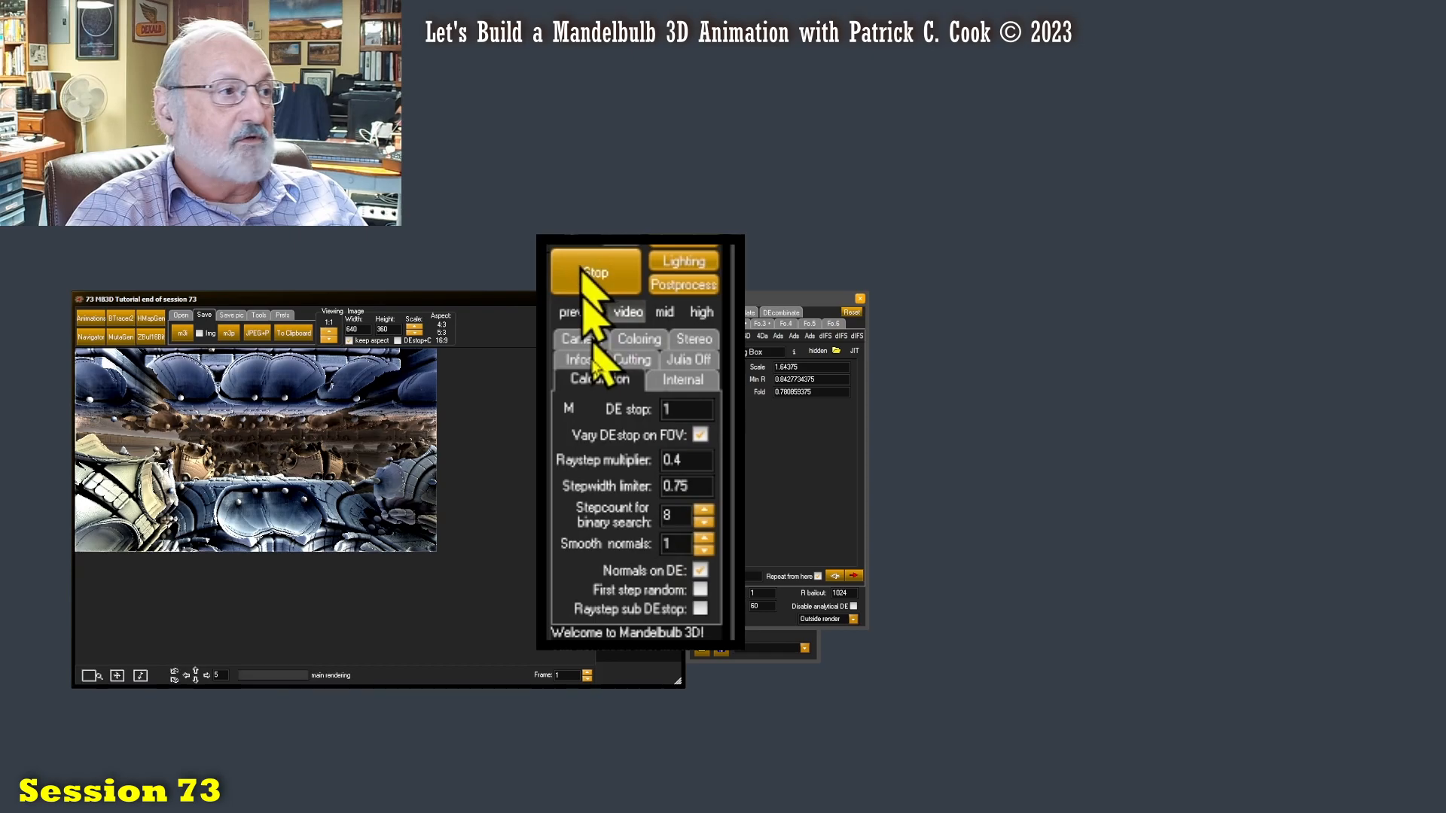
Finish the video preset calculation, and calculate the 3D image with the preview quality preset
click(595, 277)
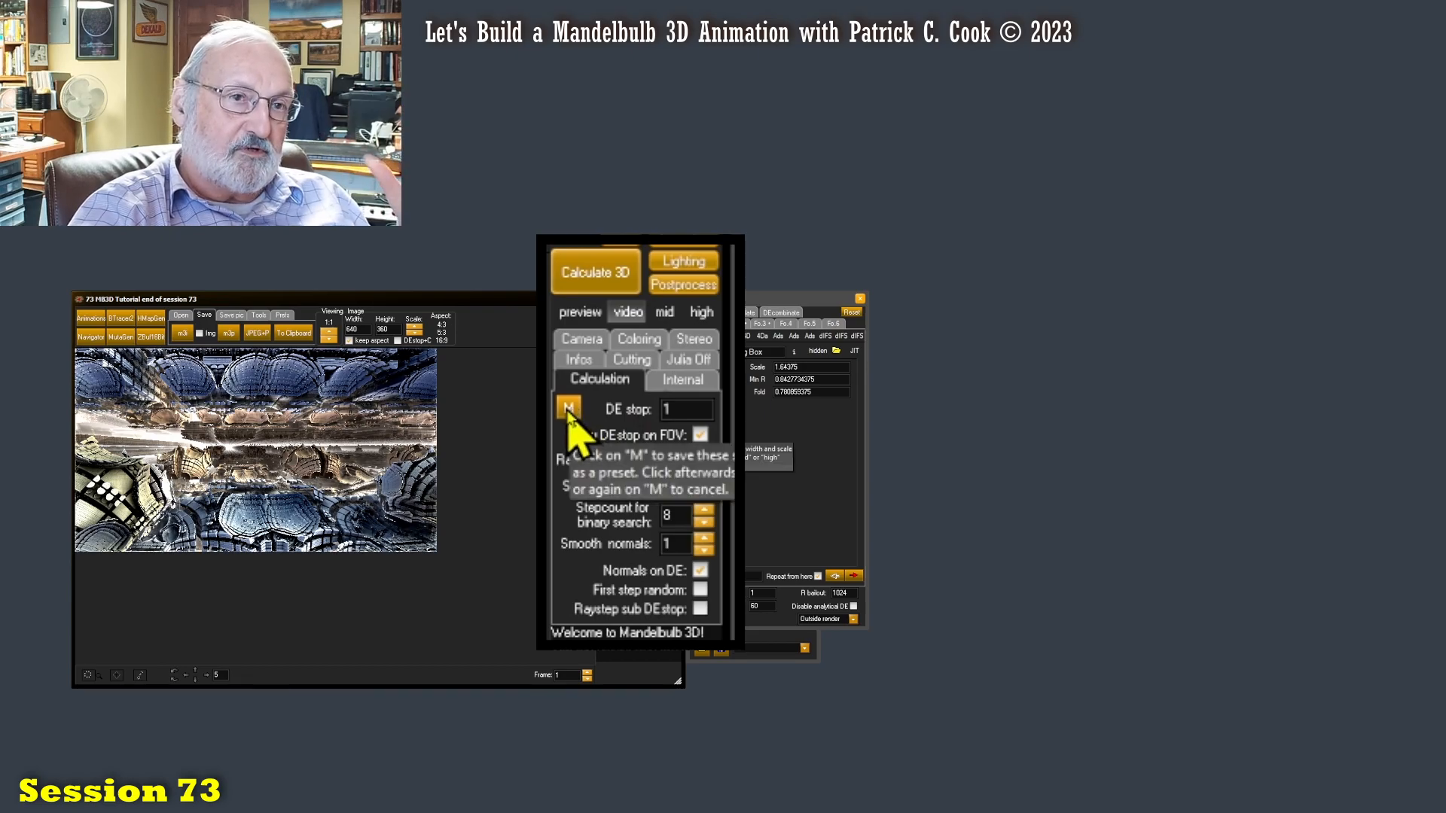
click(583, 313)
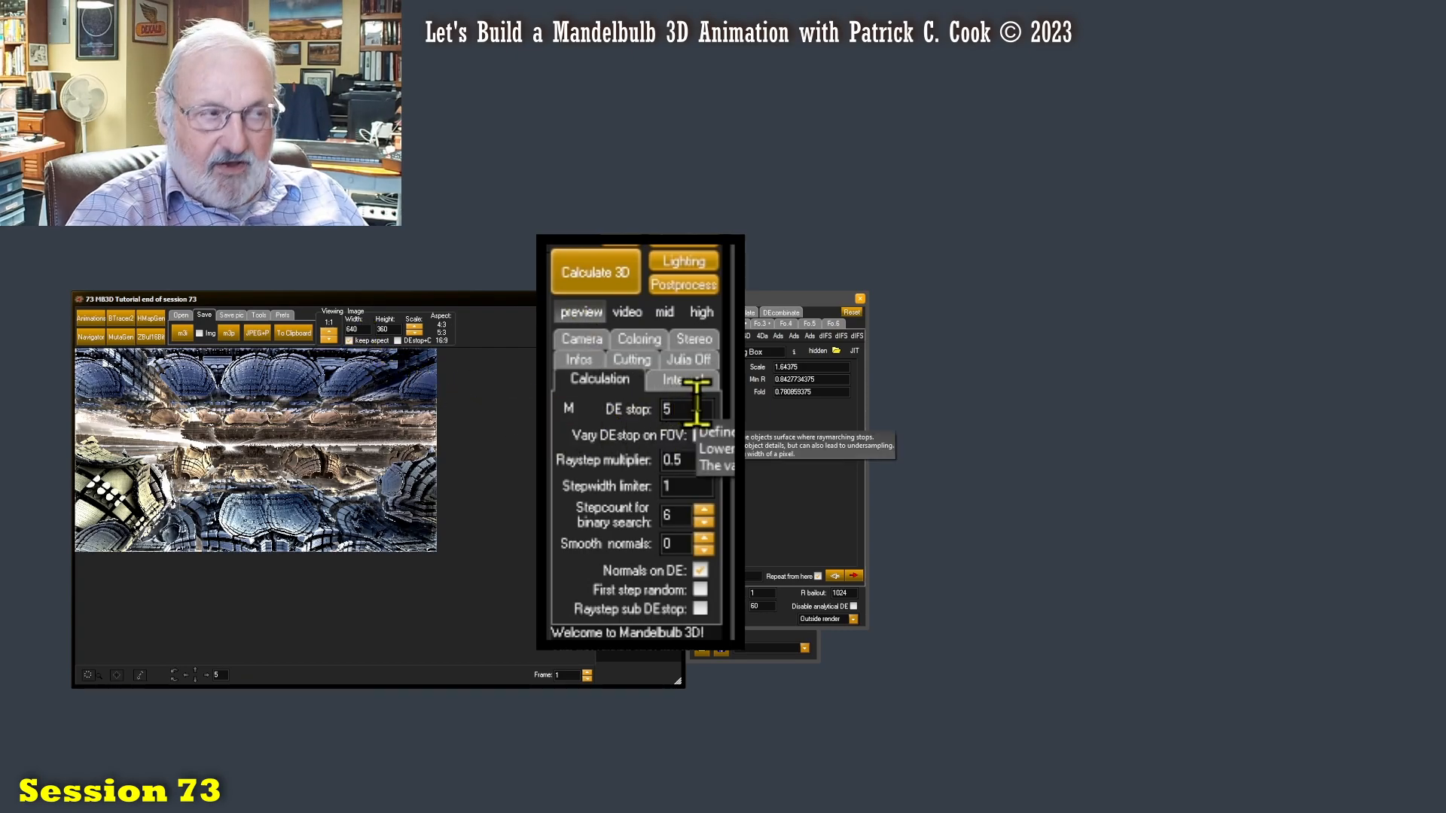
click(582, 277)
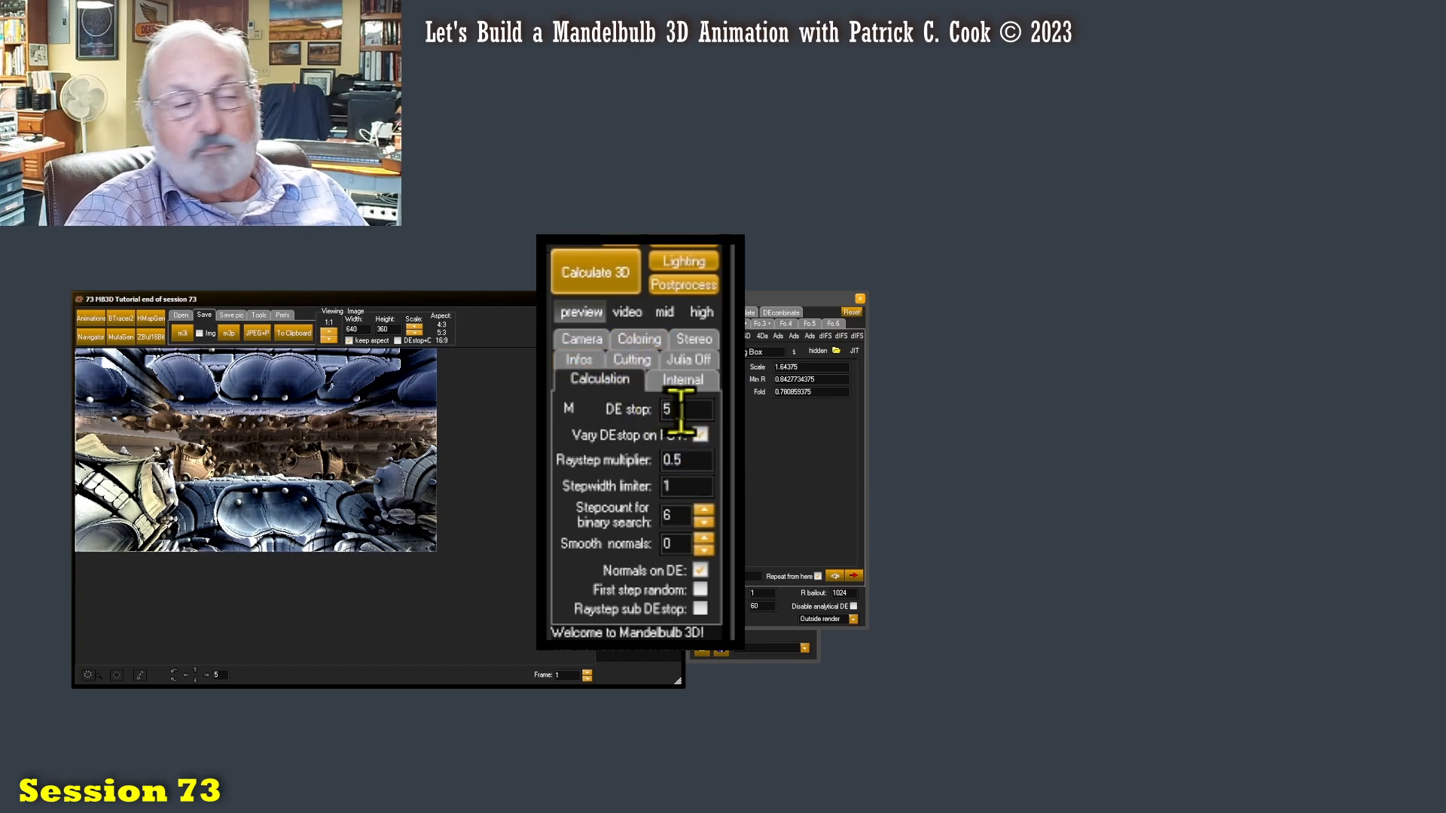
Check the preview preset's DE stop, and calculate the 3D image with the video quality preset
mouse_move(690, 409)
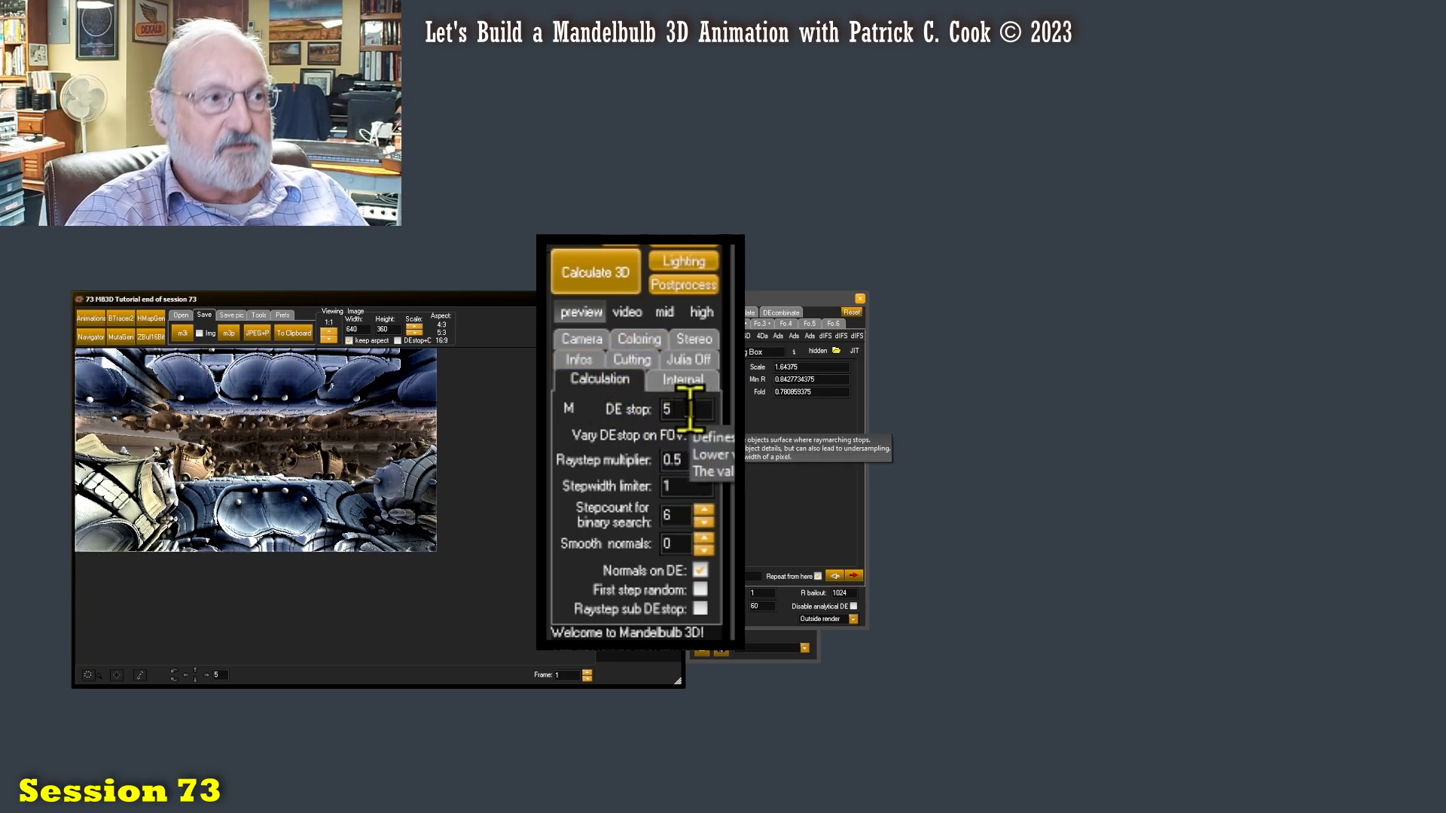
drag(675, 407, 654, 407)
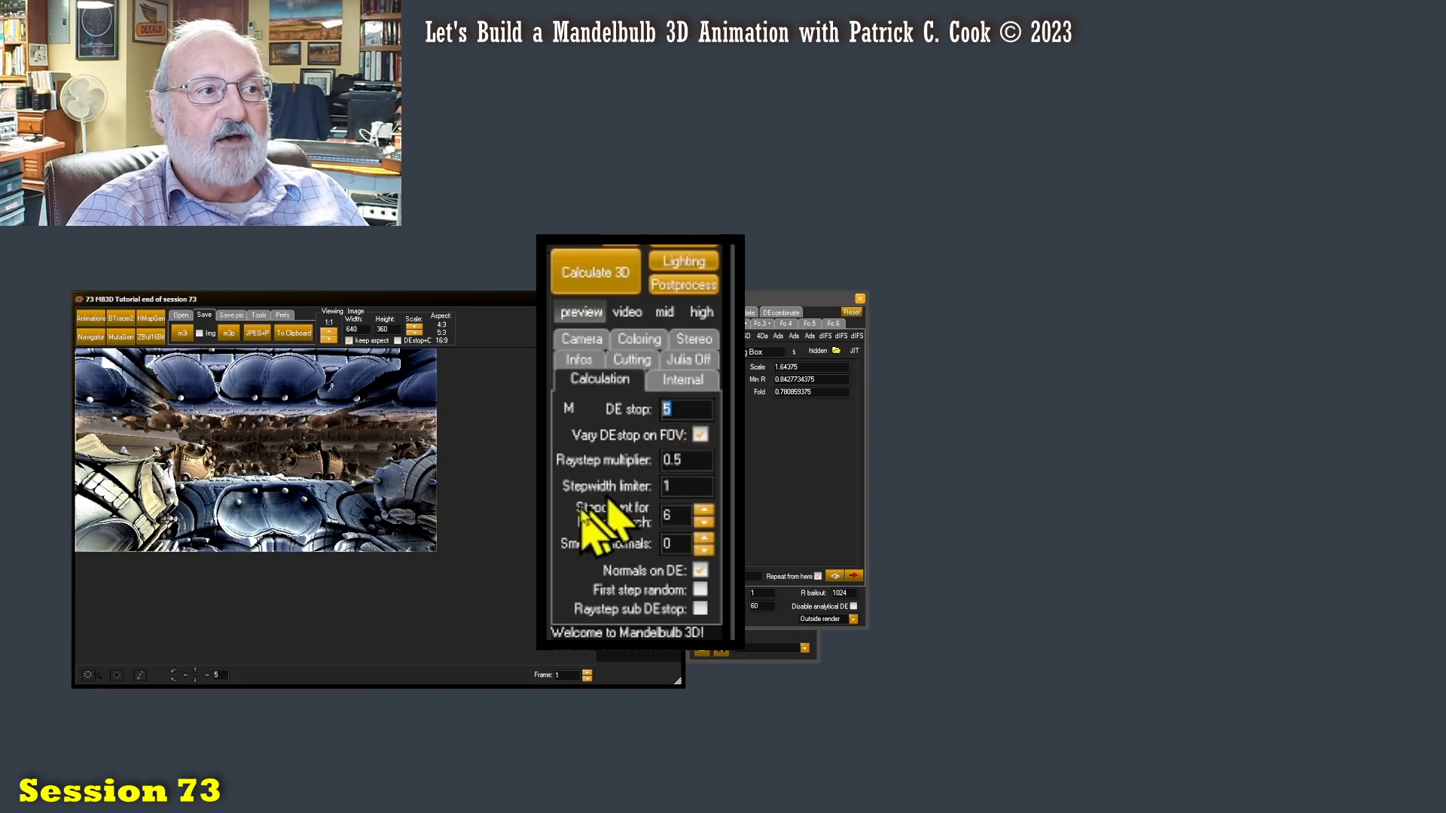
click(625, 314)
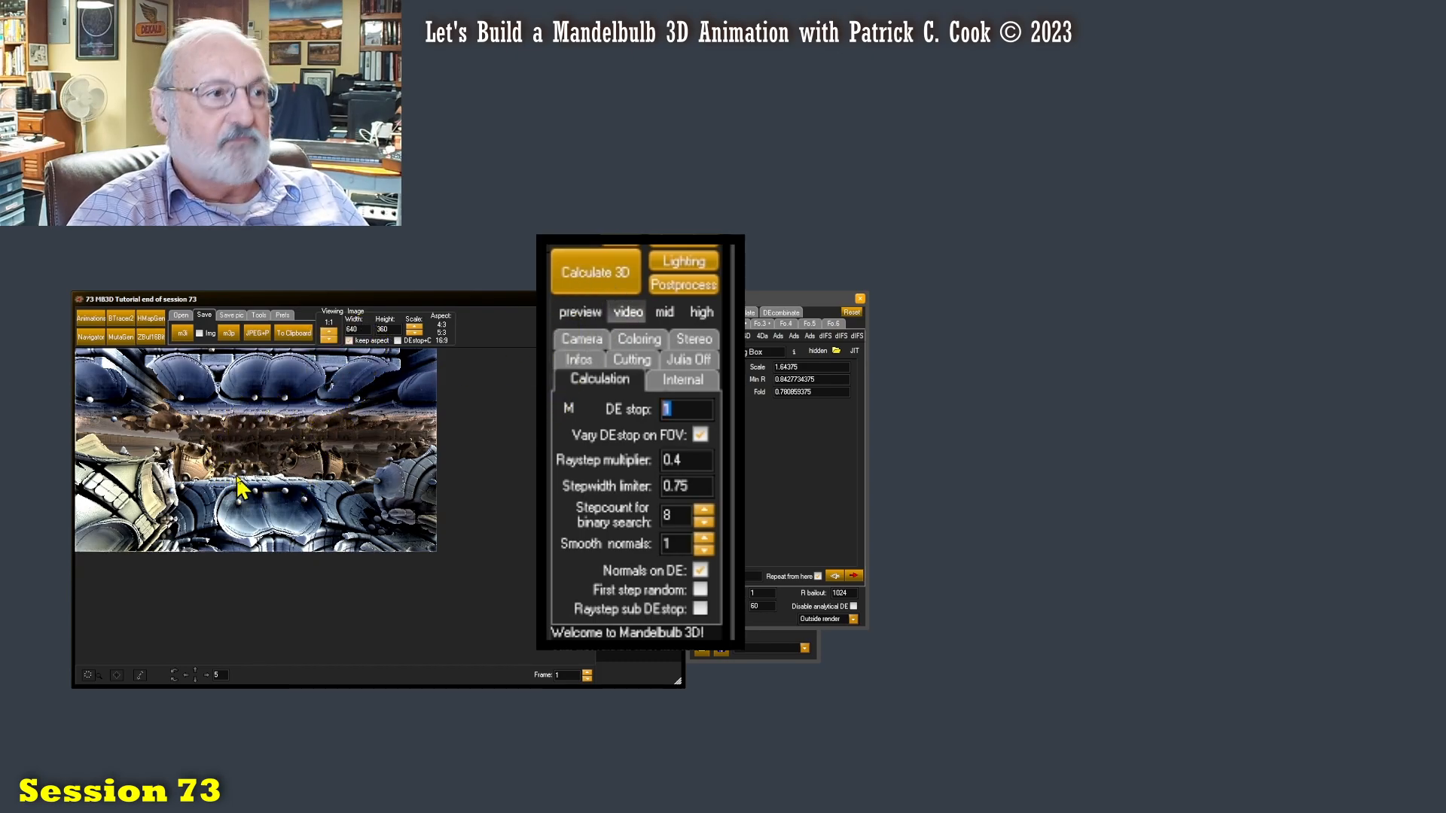
click(604, 271)
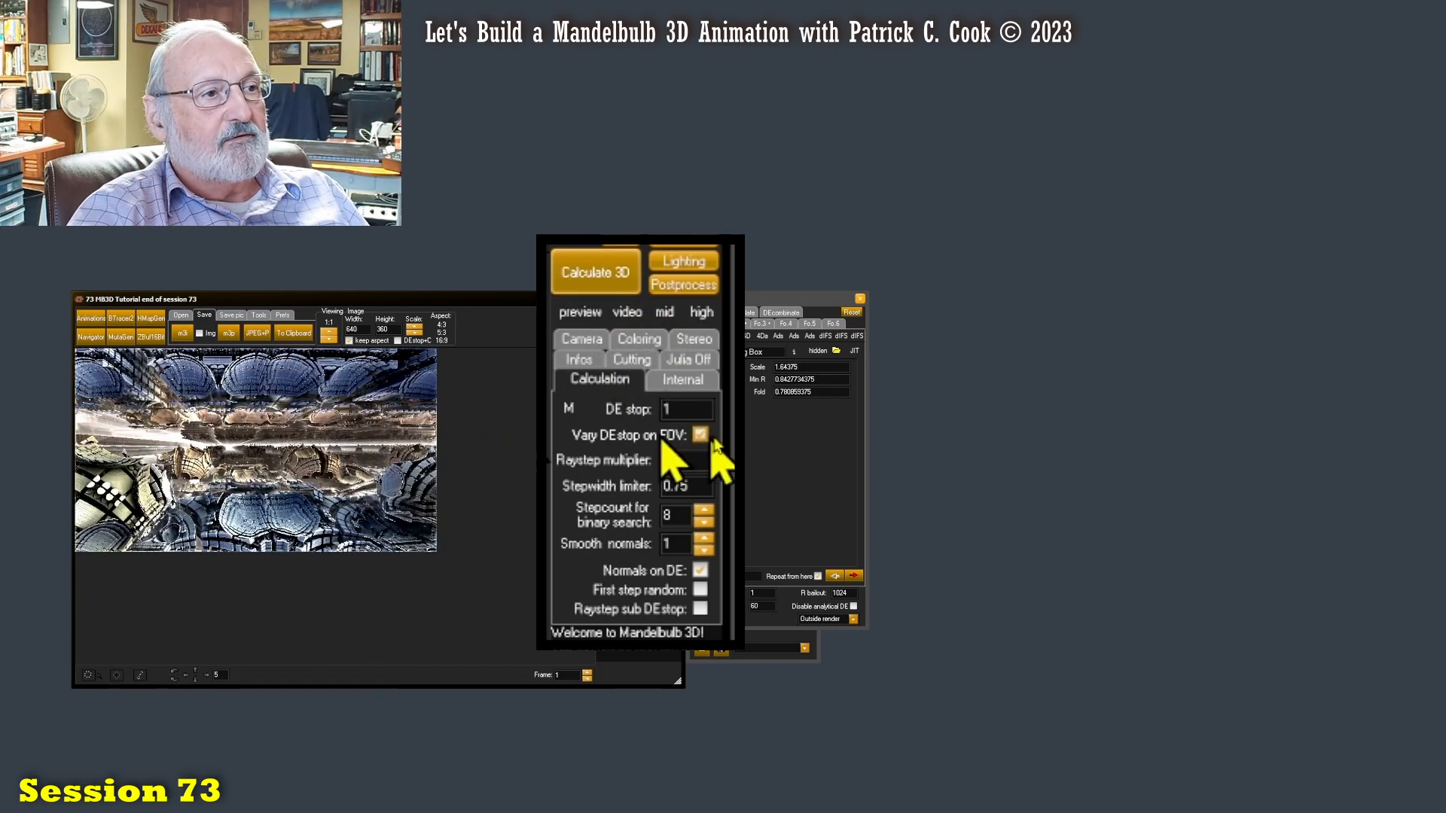
Calculate the 3D image once more with the preview preset and once more with the video preset
click(581, 311)
click(589, 281)
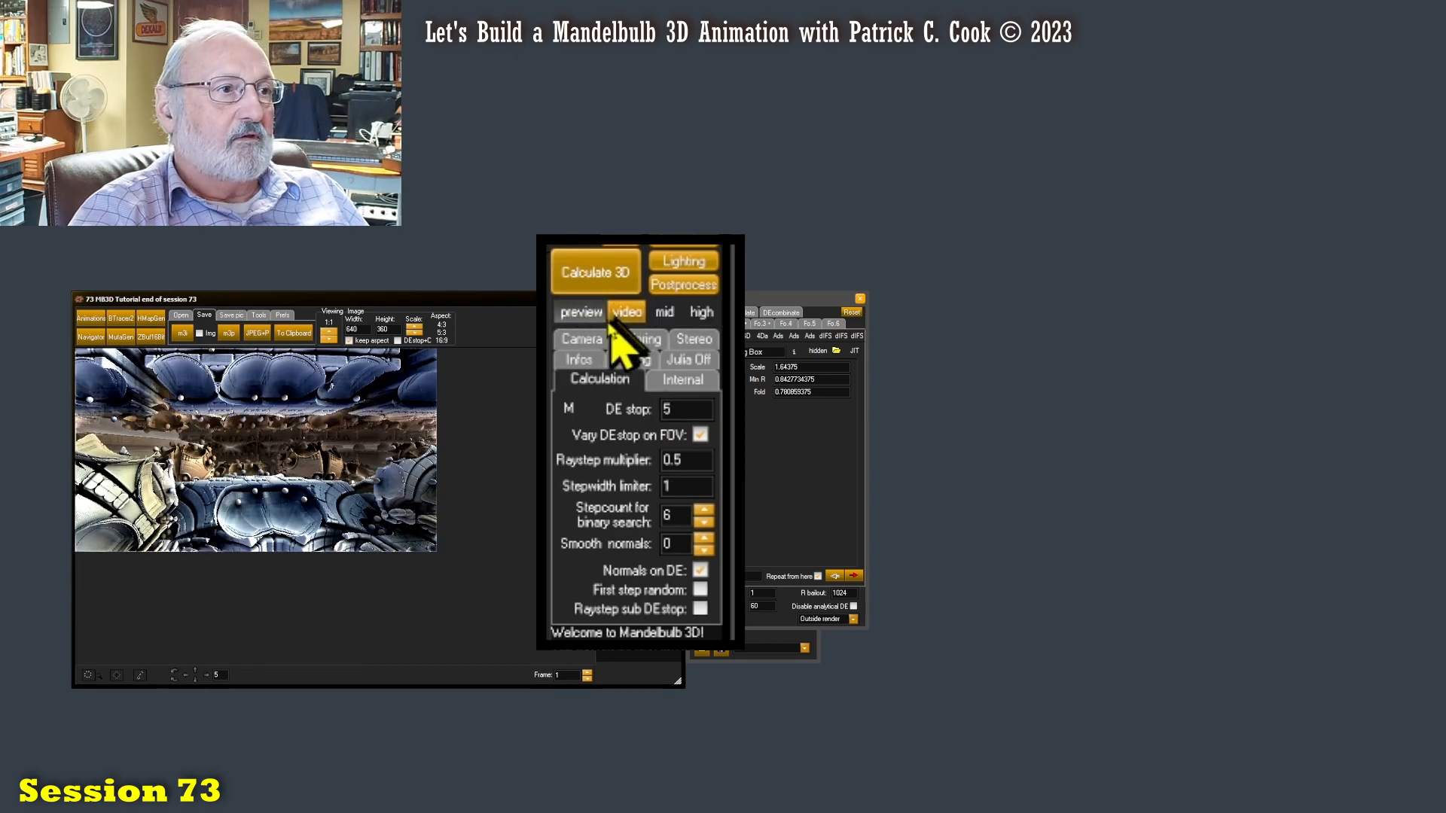
click(627, 312)
click(608, 276)
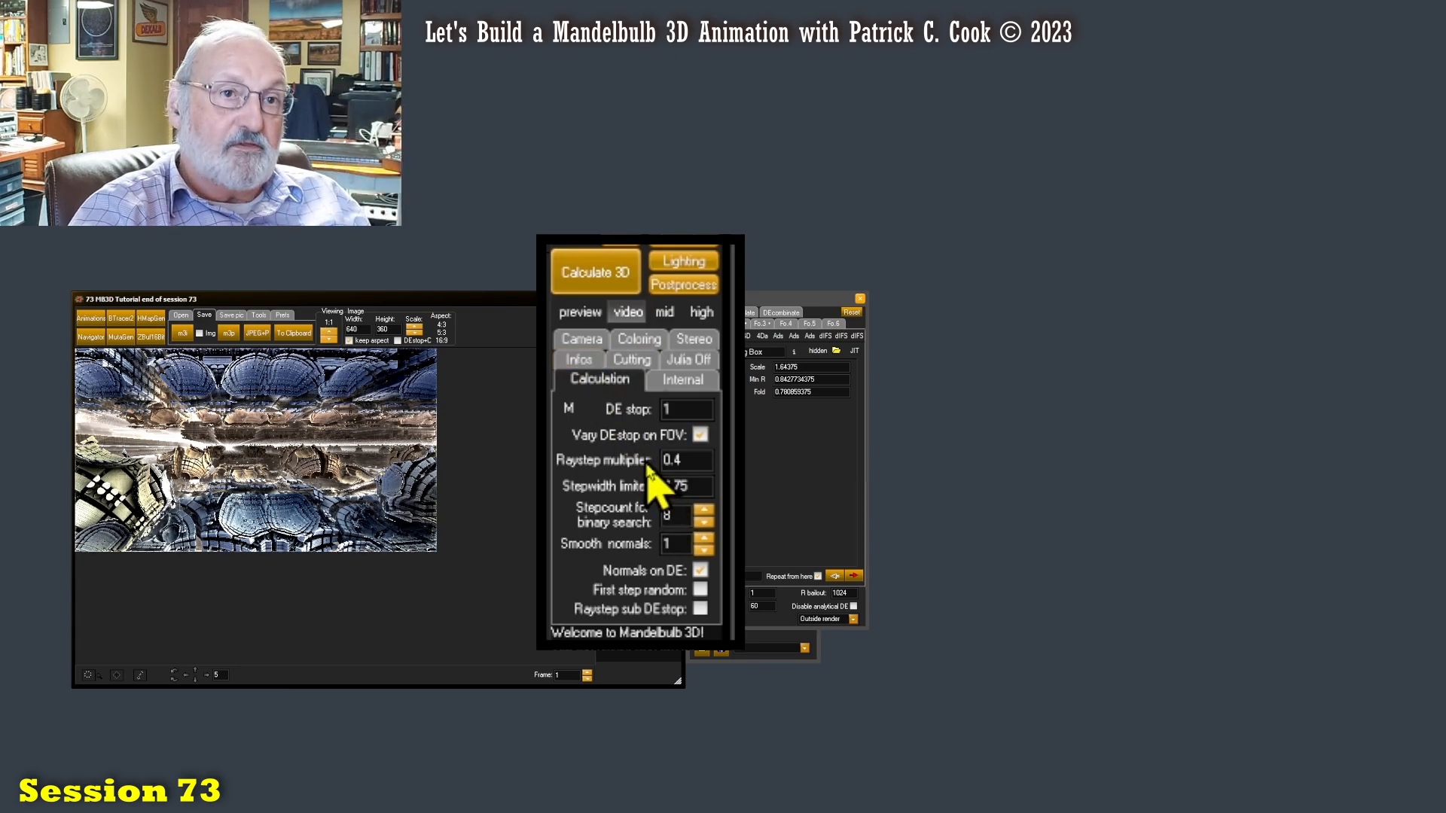
Compare the DE stop values of the video and preview quality presets
double_click(678, 409)
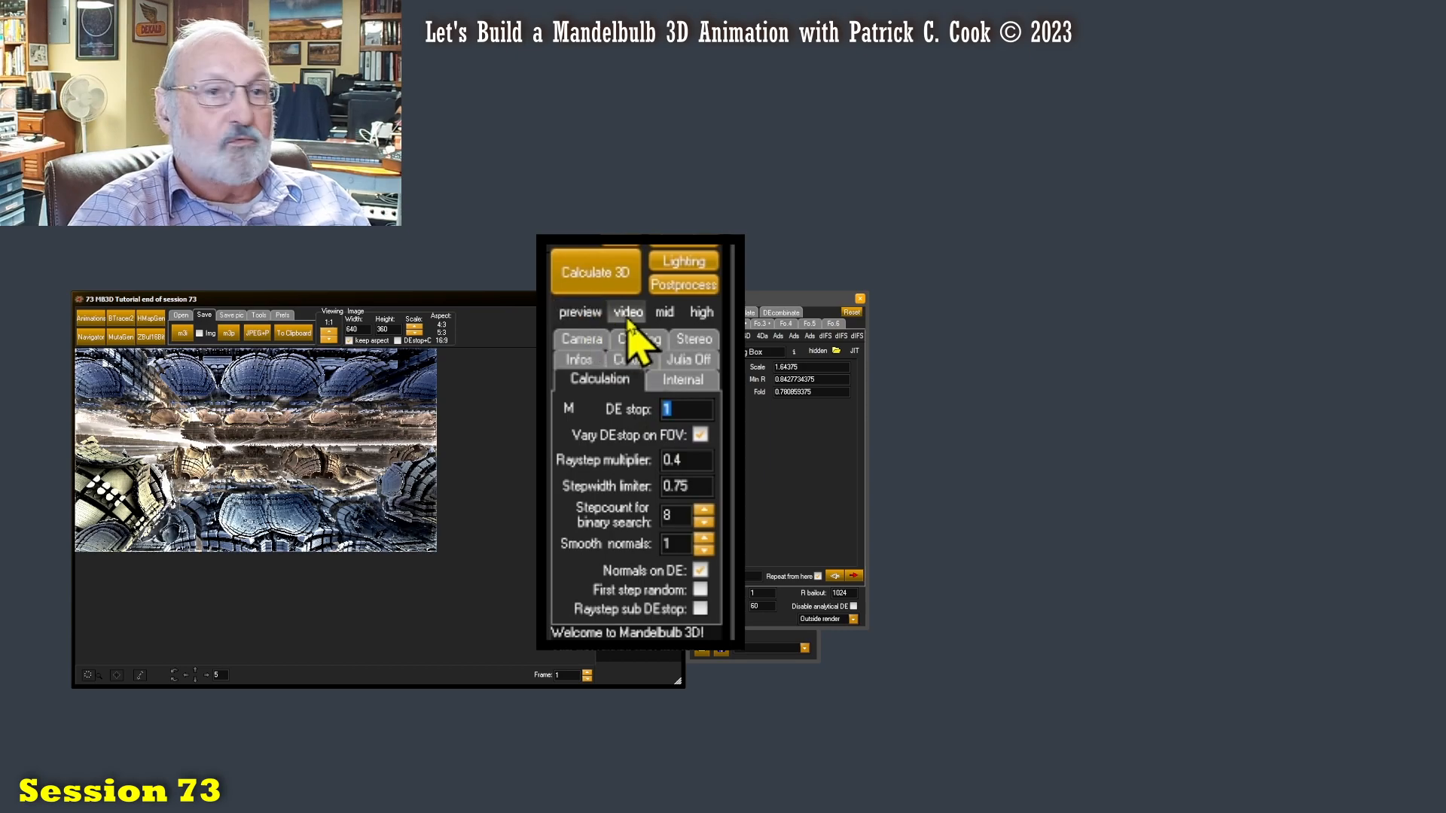
click(581, 312)
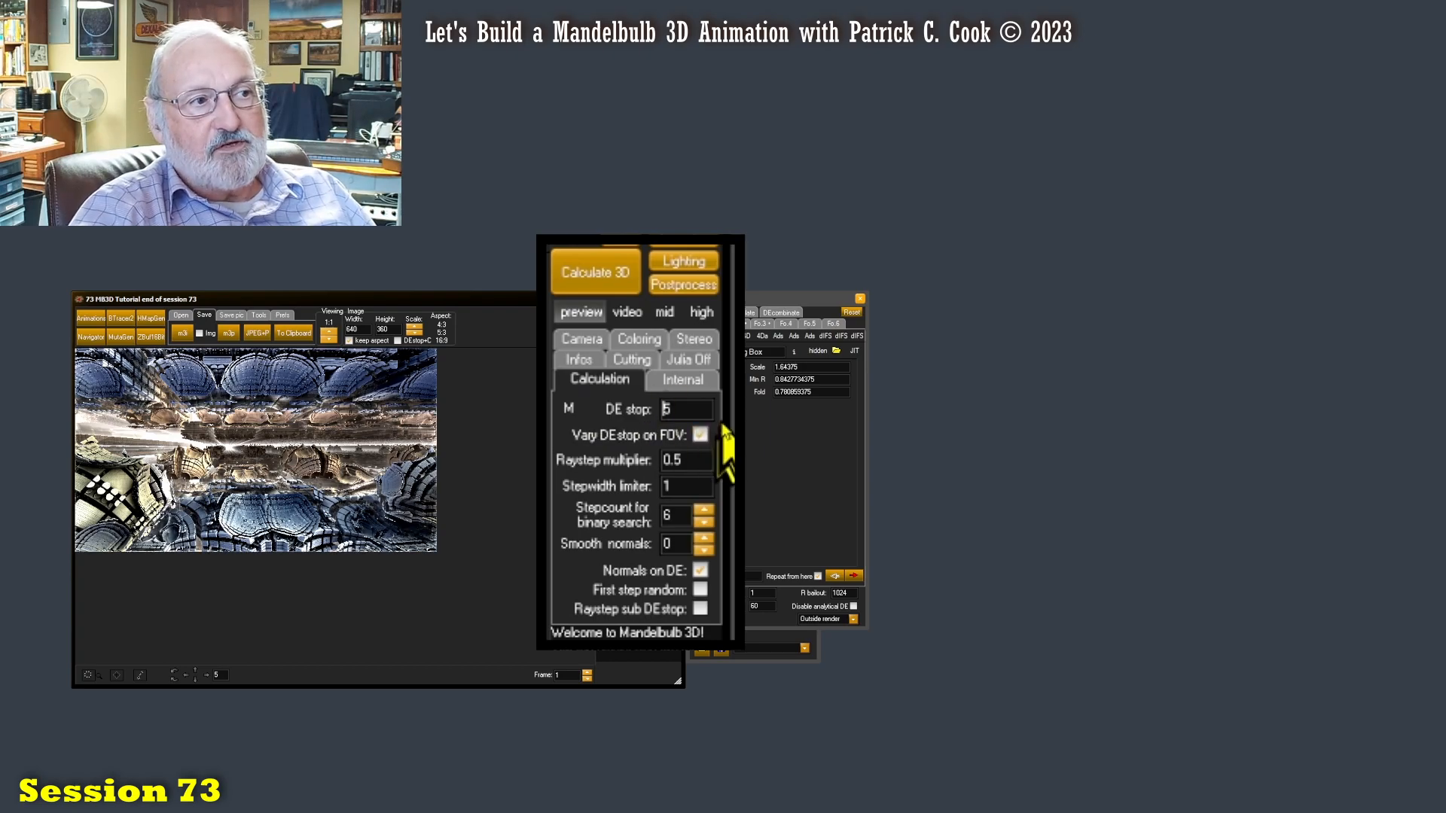
drag(699, 410, 637, 408)
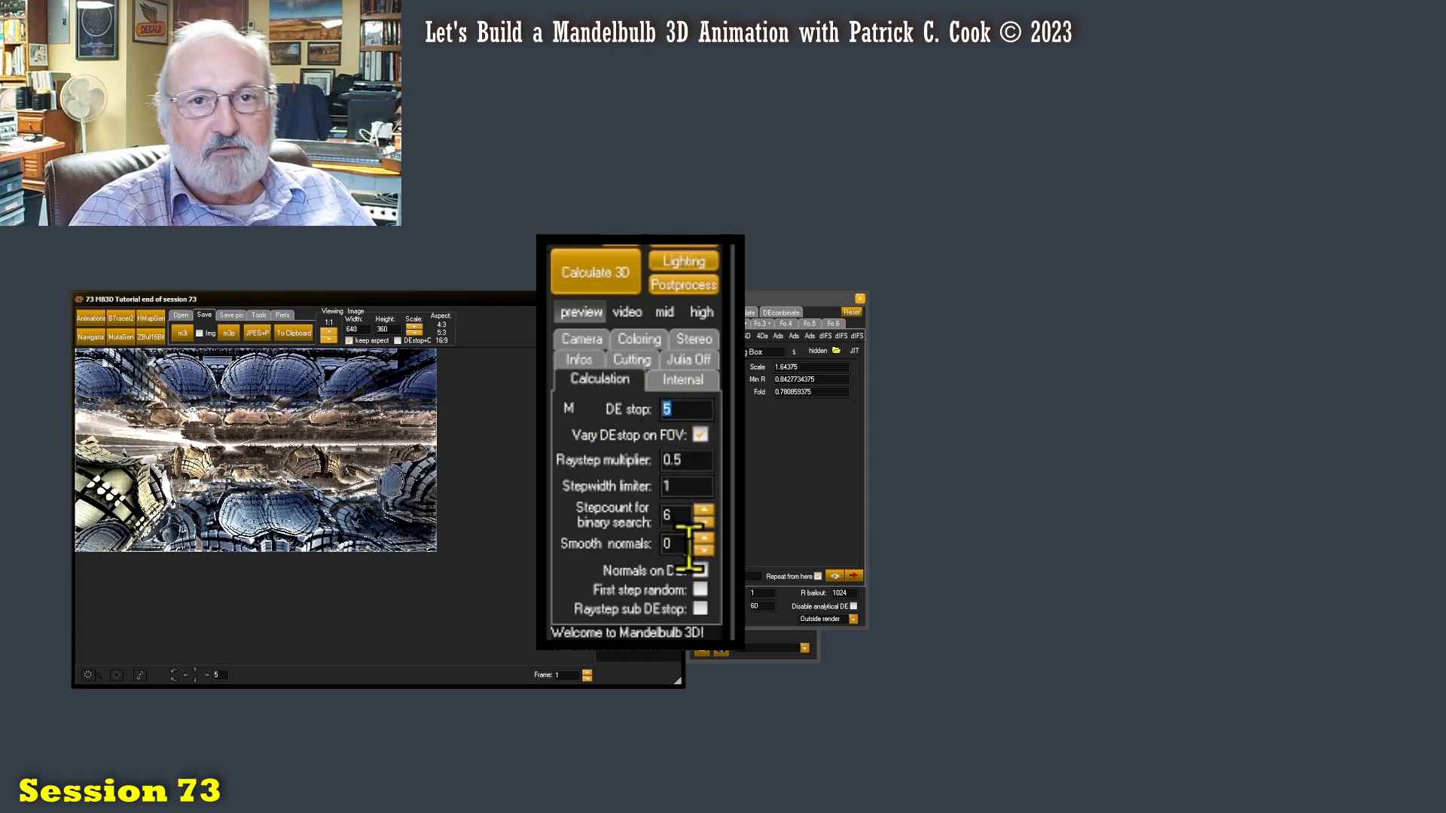
click(628, 311)
drag(679, 410, 663, 411)
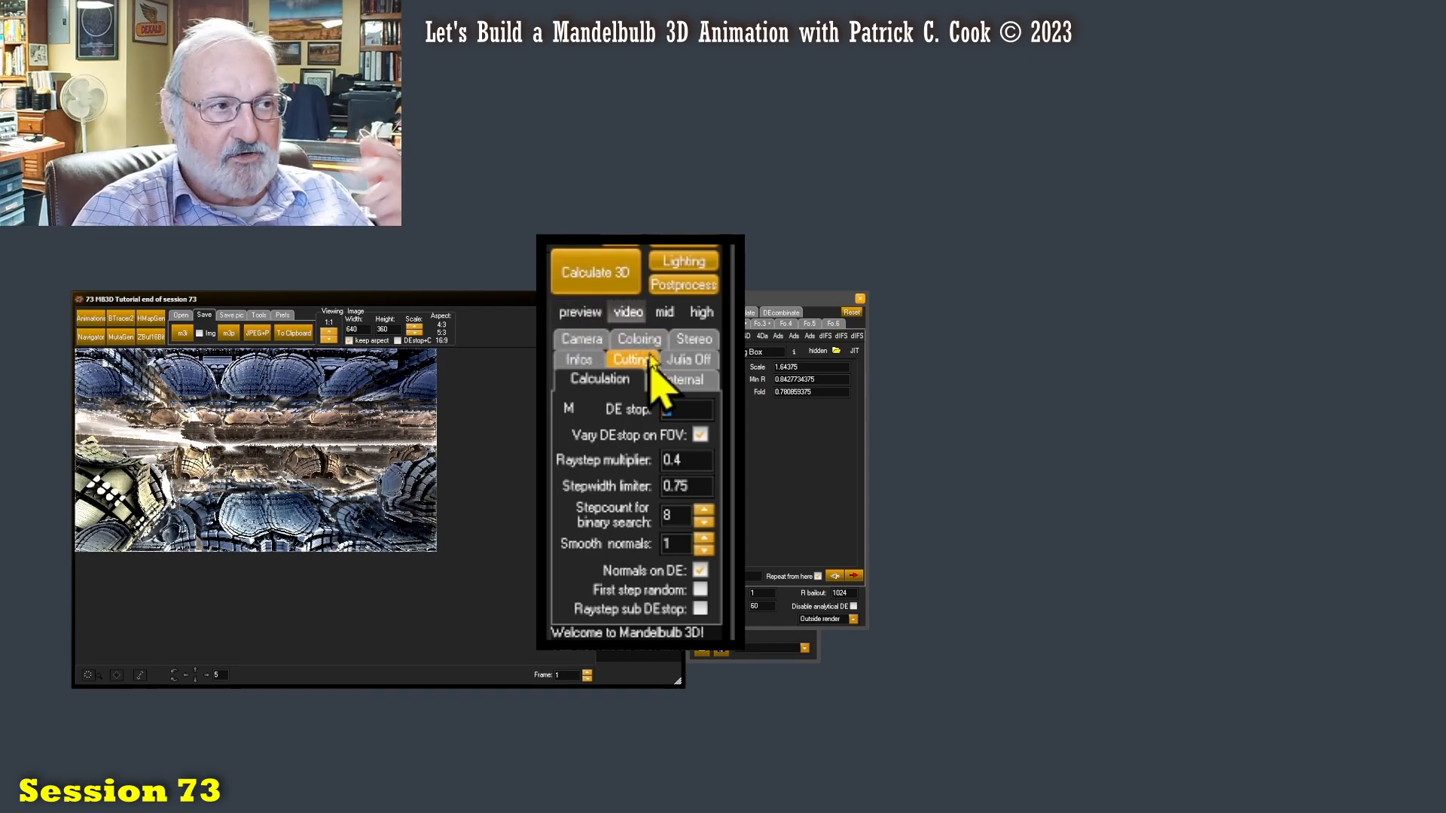
Calculate the 3D image with the preview quality preset, and return to the video preset
click(582, 312)
click(591, 271)
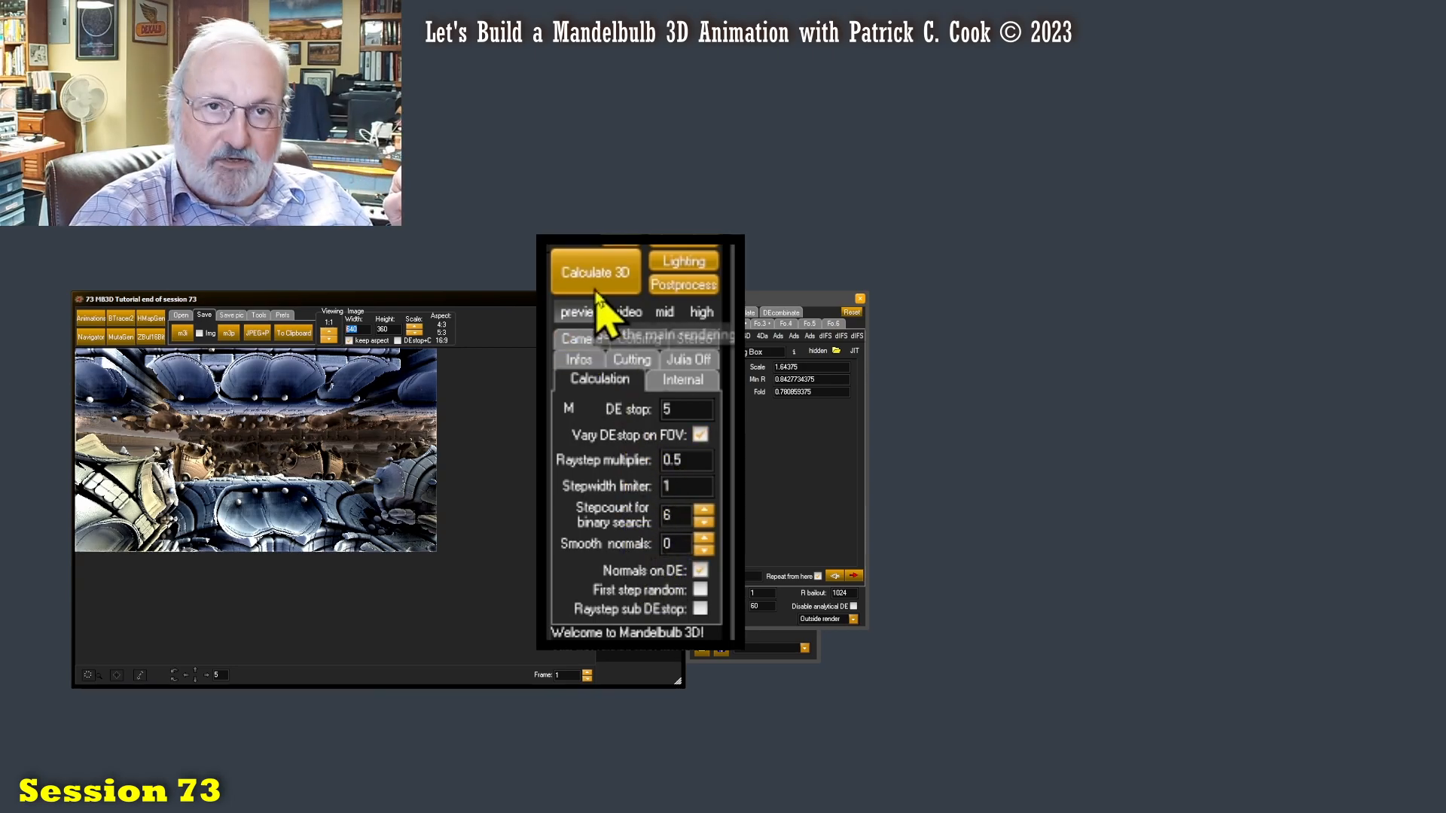
click(664, 312)
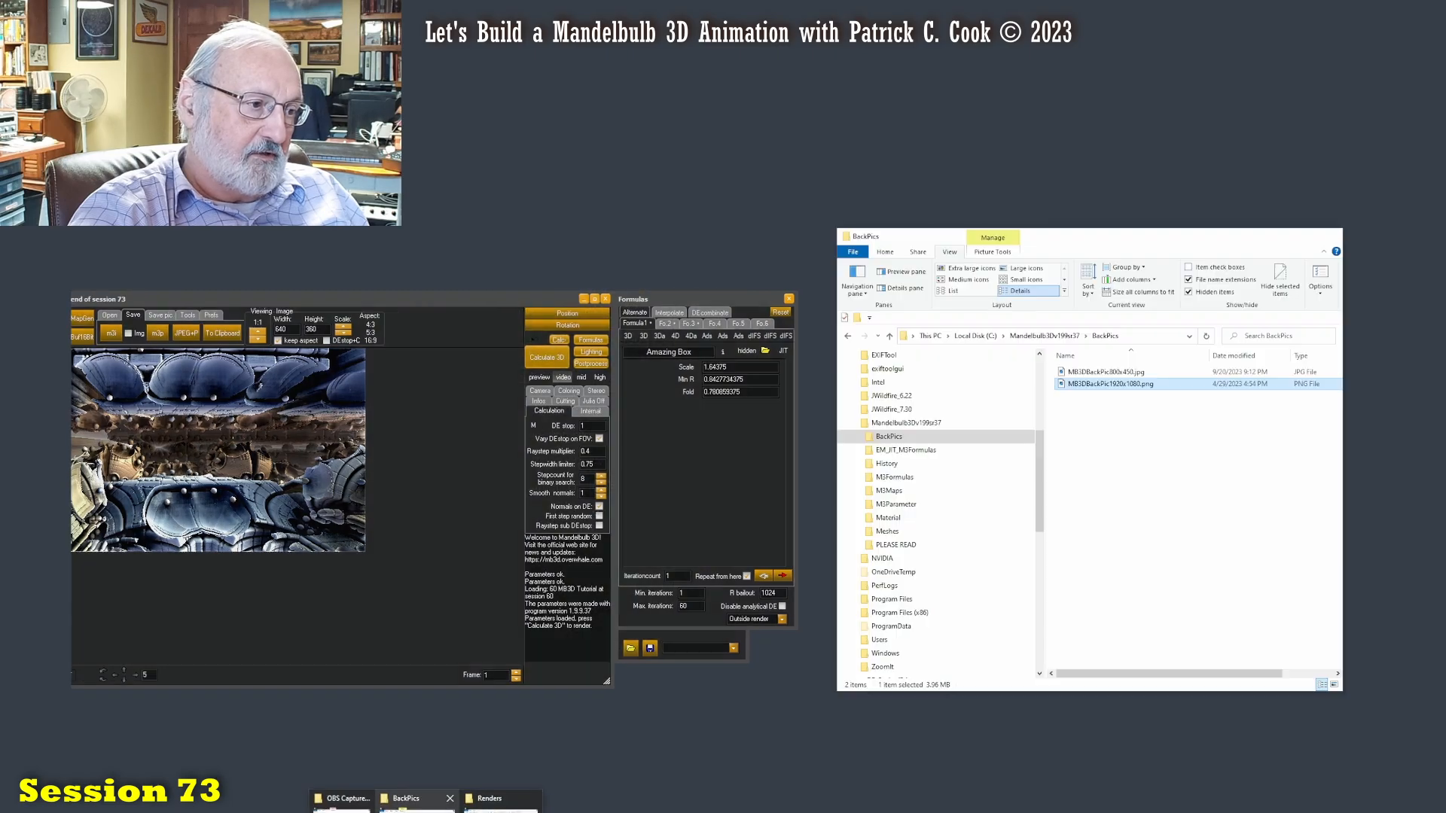
Switch to File Explorer and locate preset_preview.txt and preset_video.txt in the Mandelbulb 3D program folder
click(417, 811)
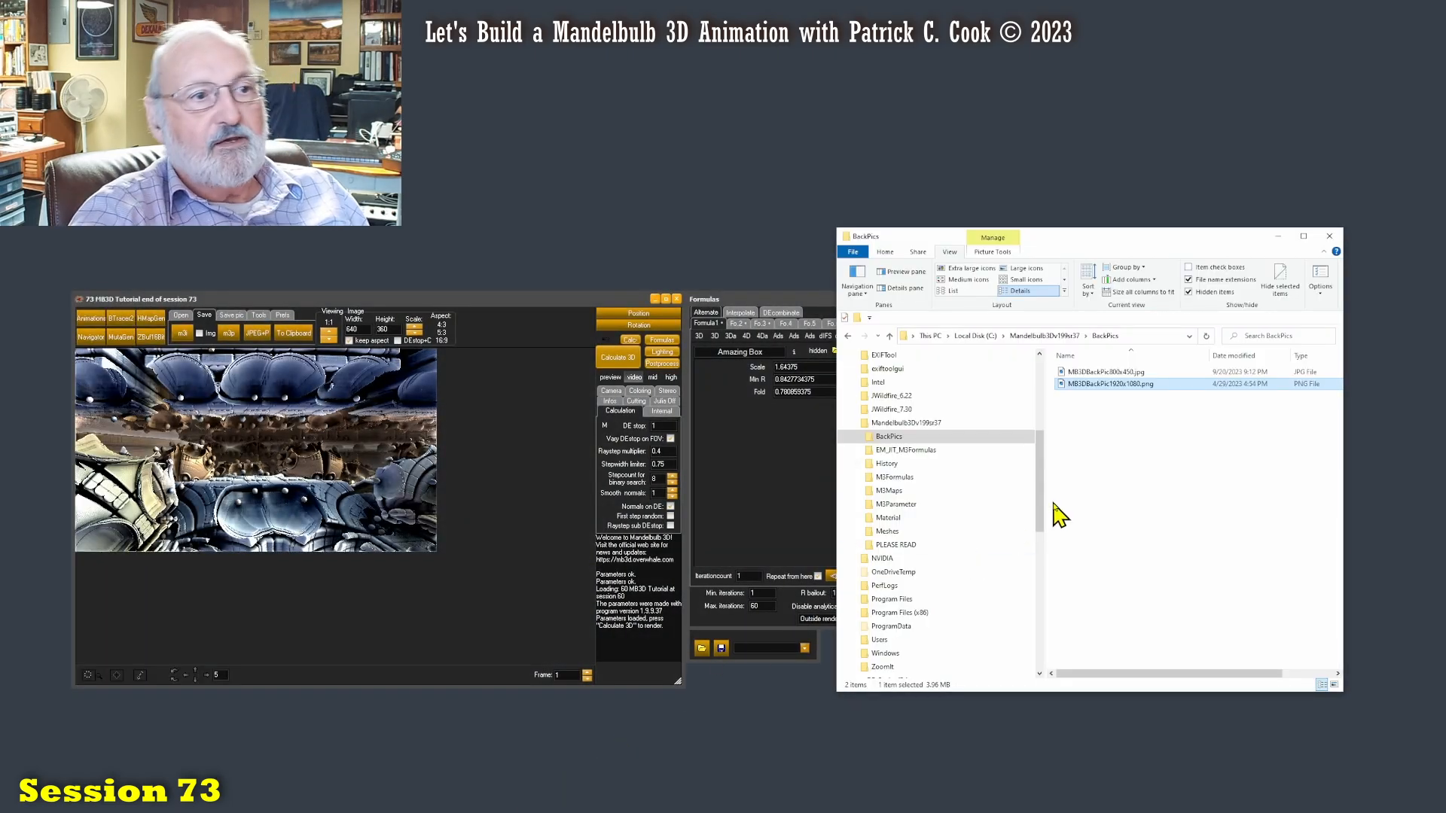
click(908, 423)
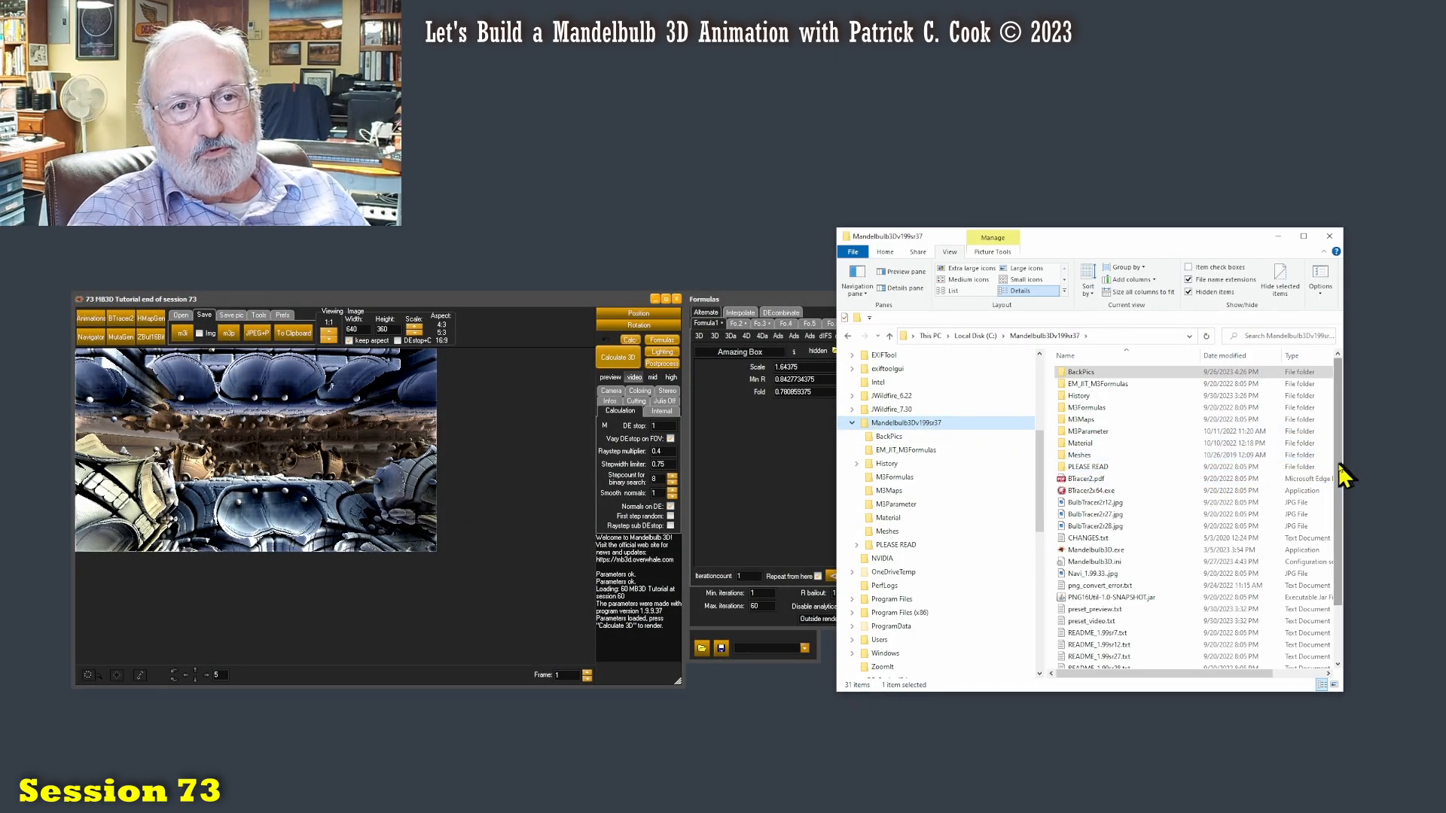
drag(1341, 467, 1339, 554)
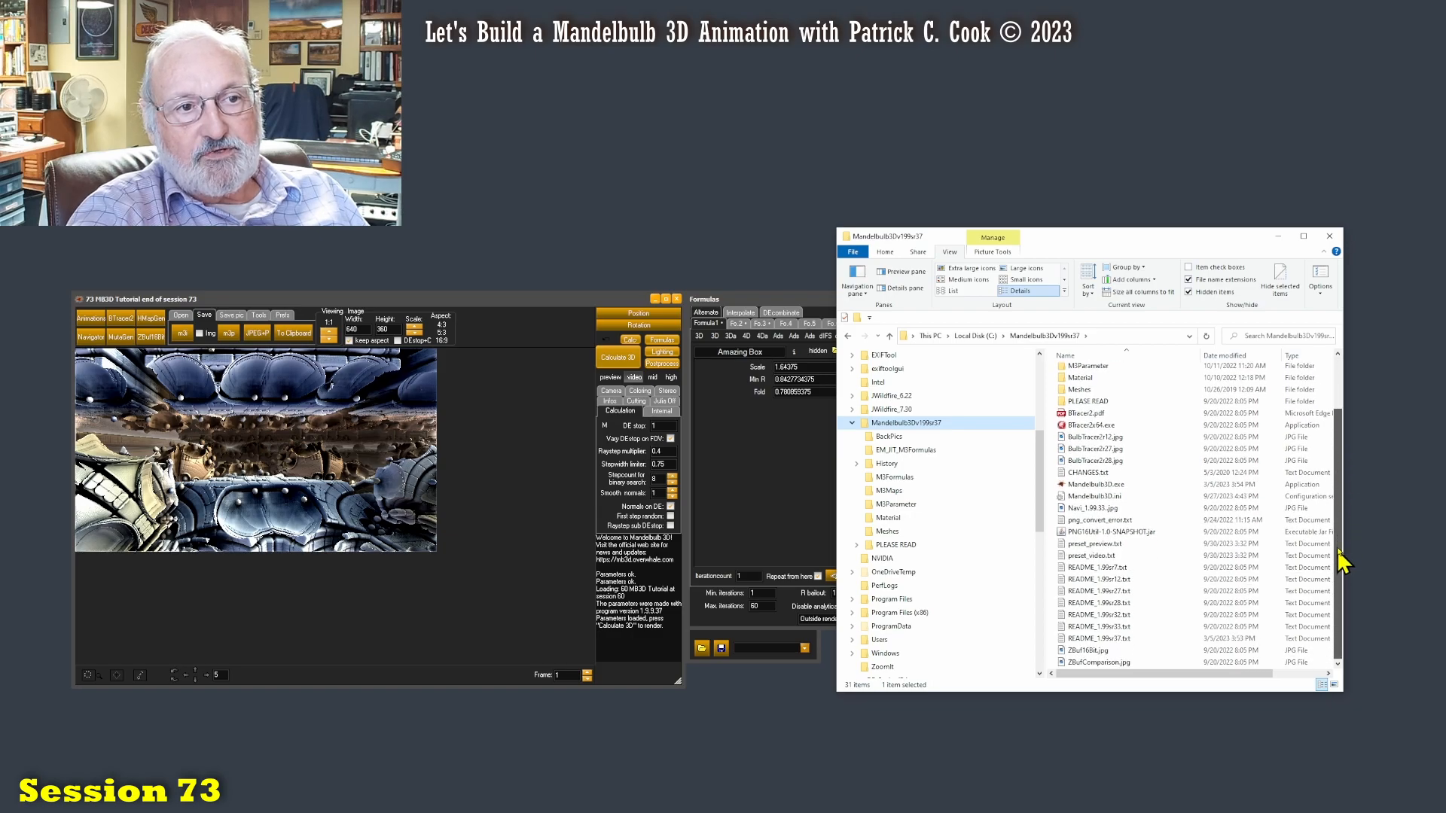
click(1101, 544)
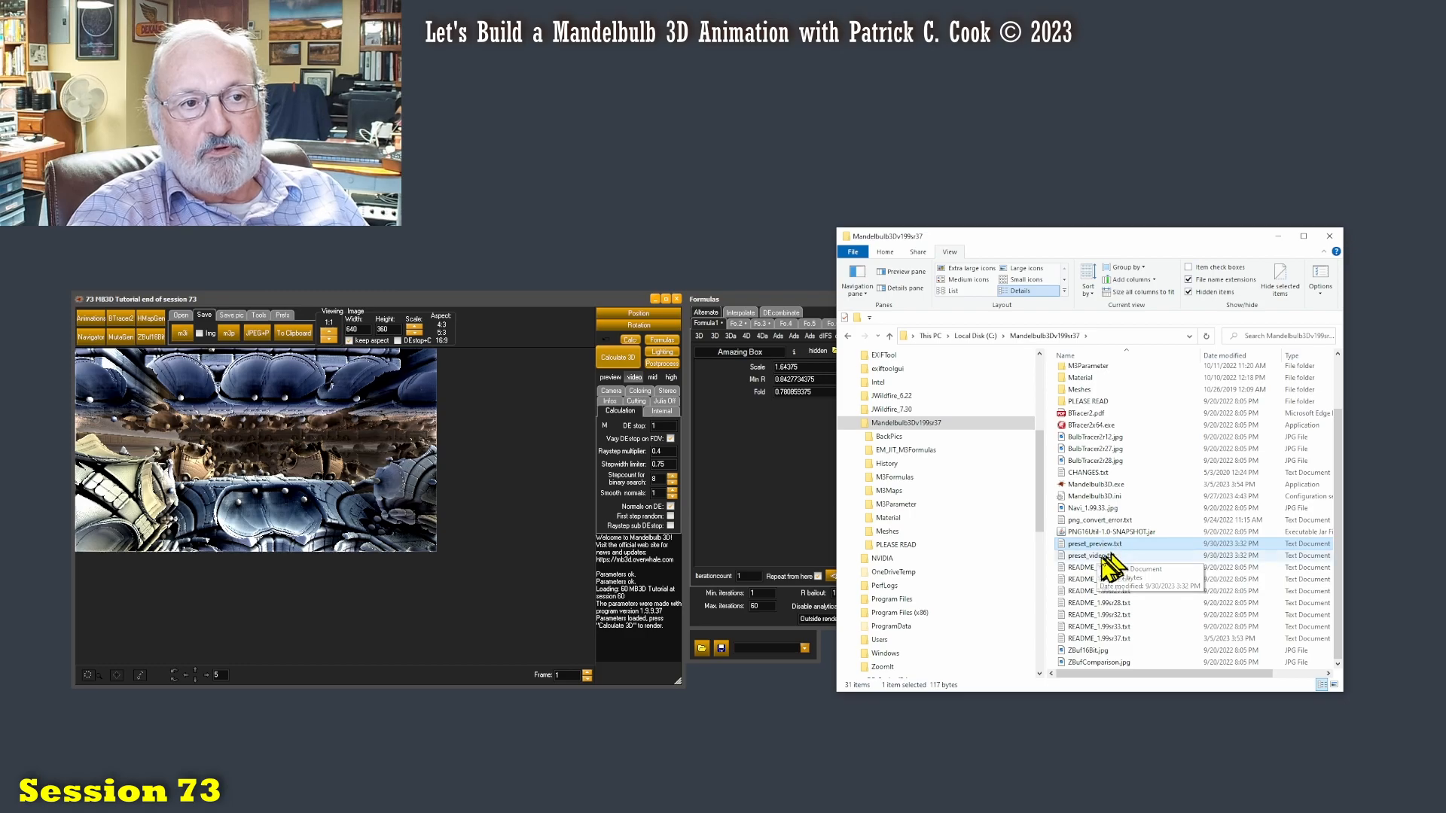
click(1099, 559)
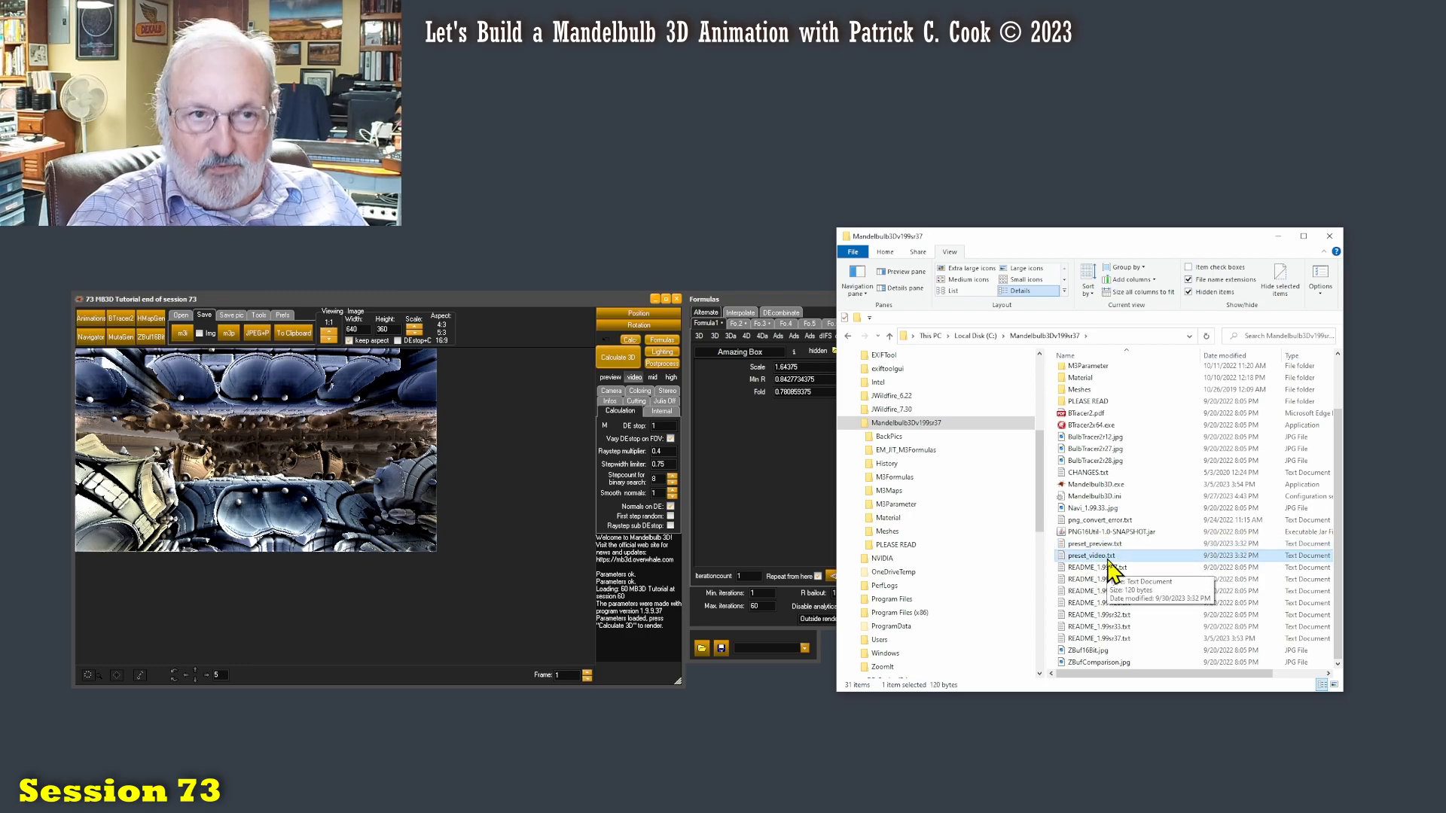
Open preset_preview.txt in Notepad and compare its values with the preview preset in Mandelbulb 3D
click(1112, 546)
right_click(1109, 546)
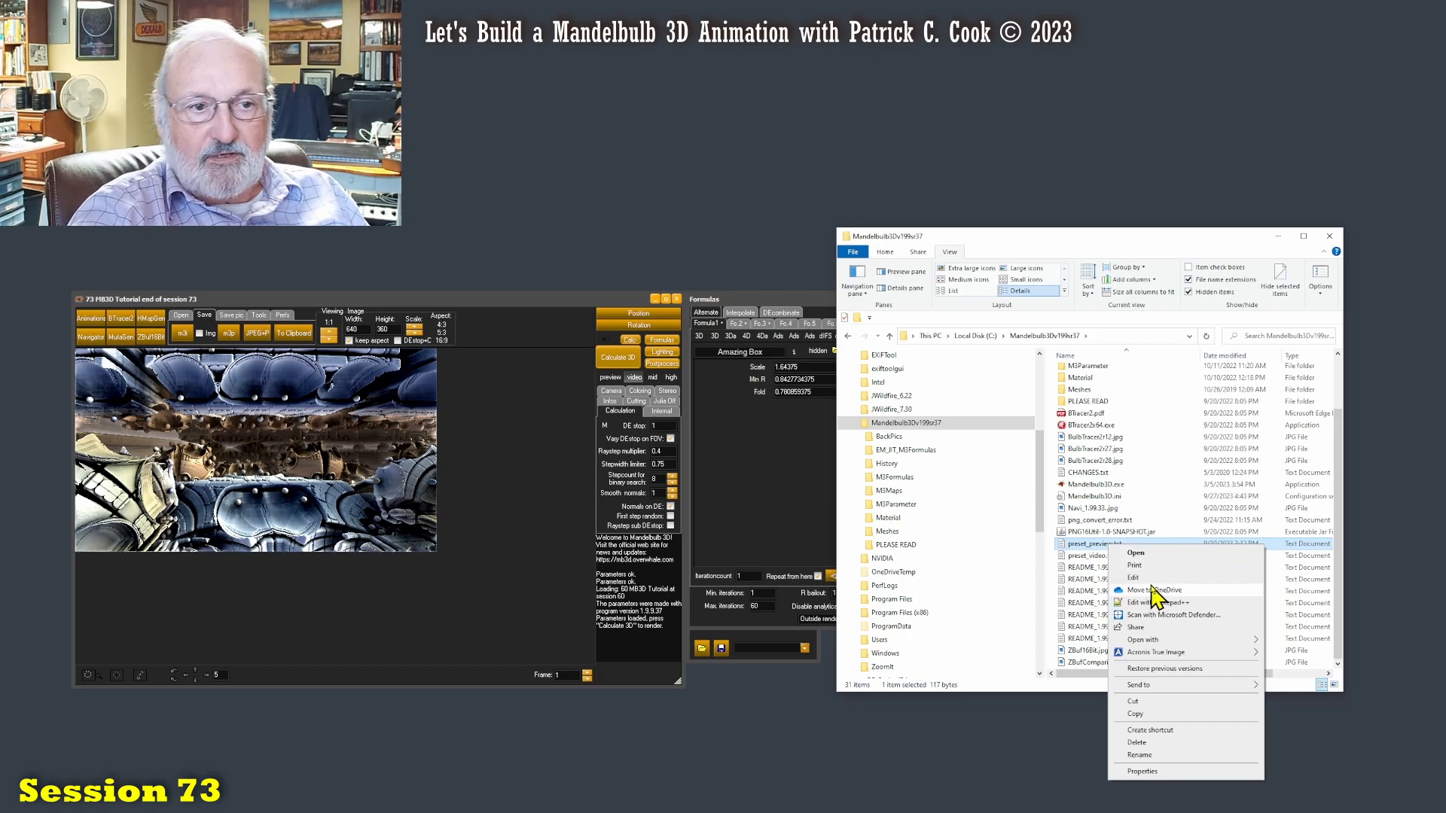
mouse_move(1157, 640)
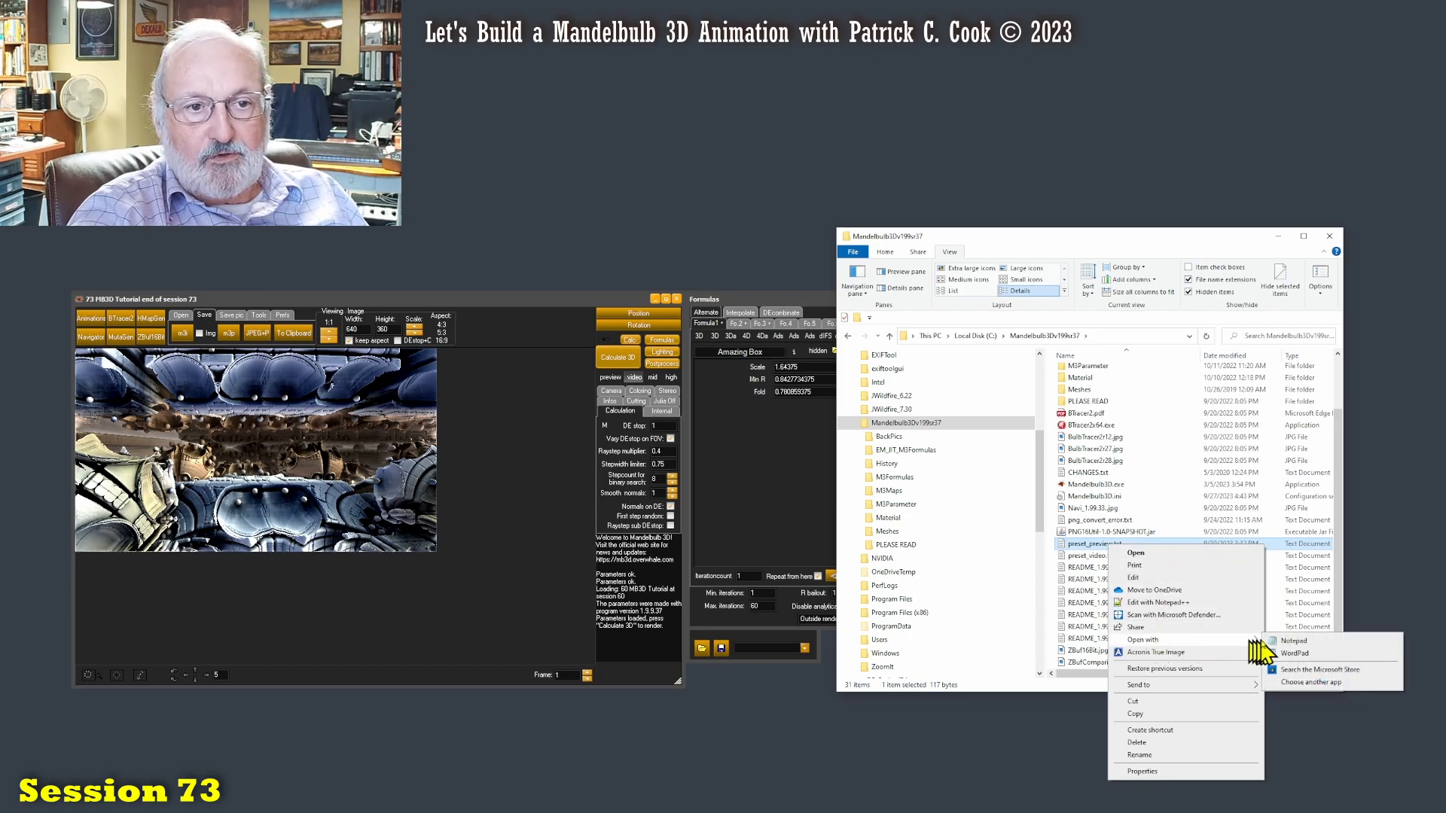
click(1293, 641)
drag(845, 524, 790, 466)
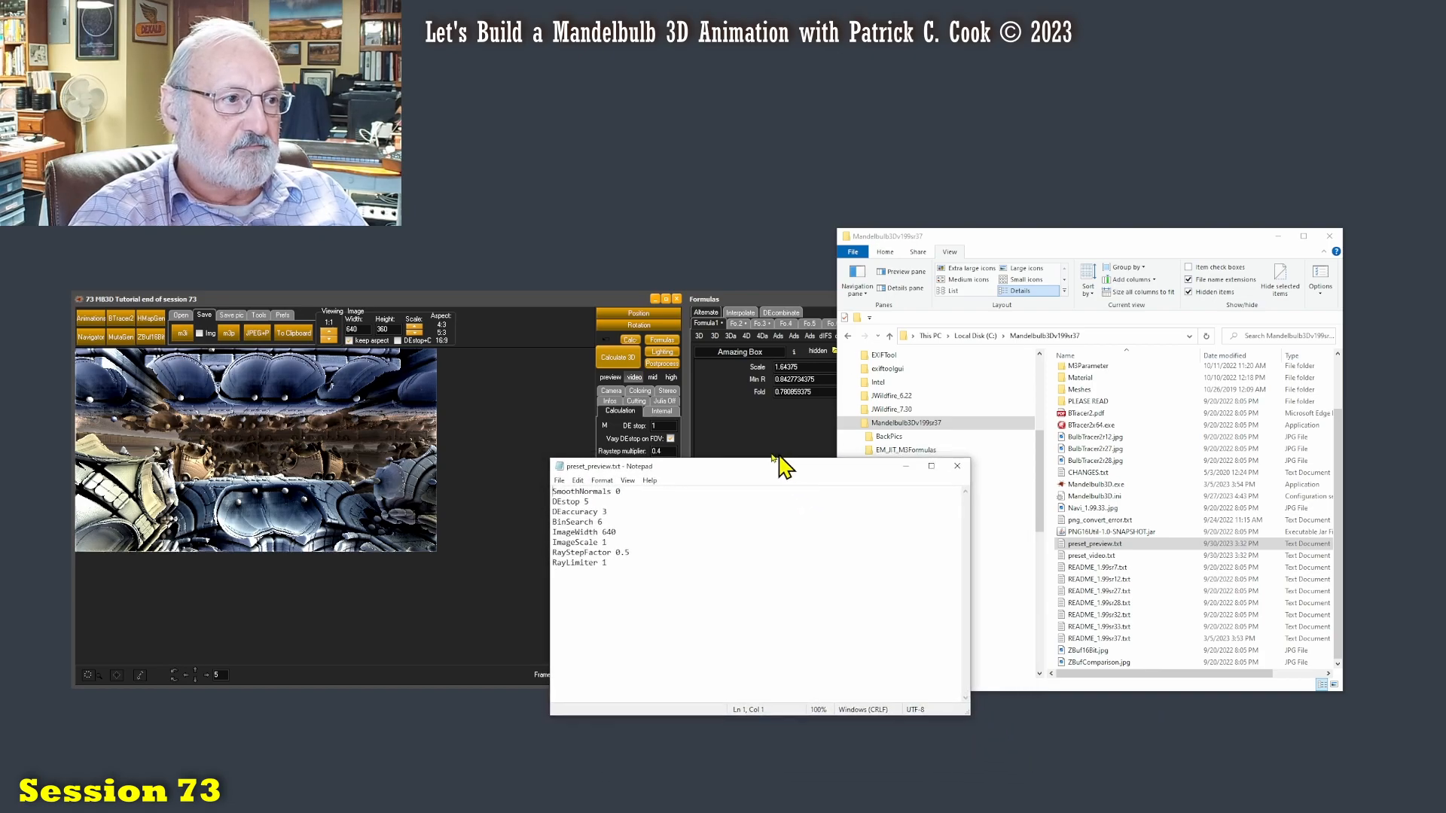
click(610, 377)
click(788, 692)
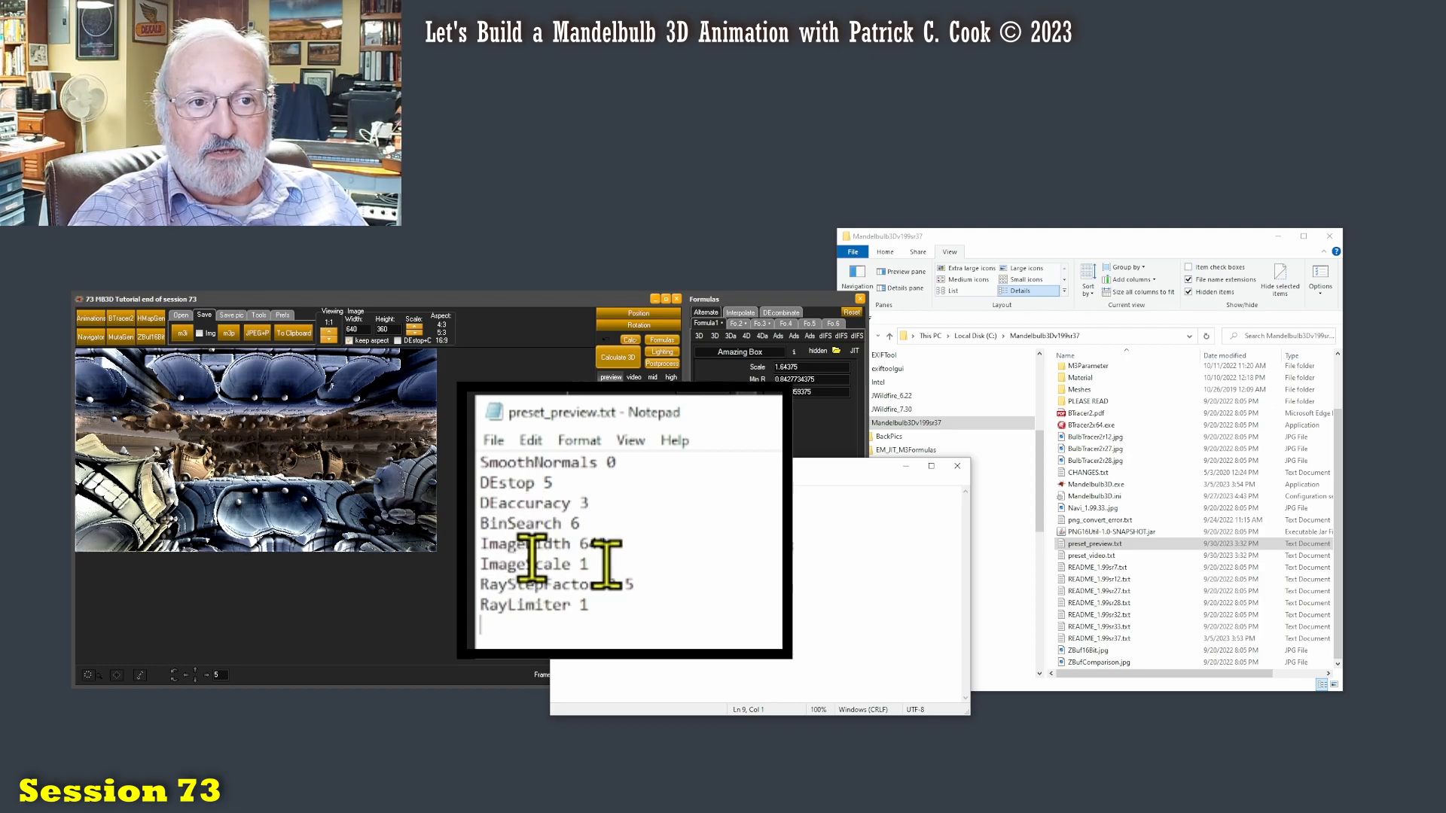
Open preset_video.txt in Notepad and compare its DEstop line with the video preset in Mandelbulb 3D
click(1092, 556)
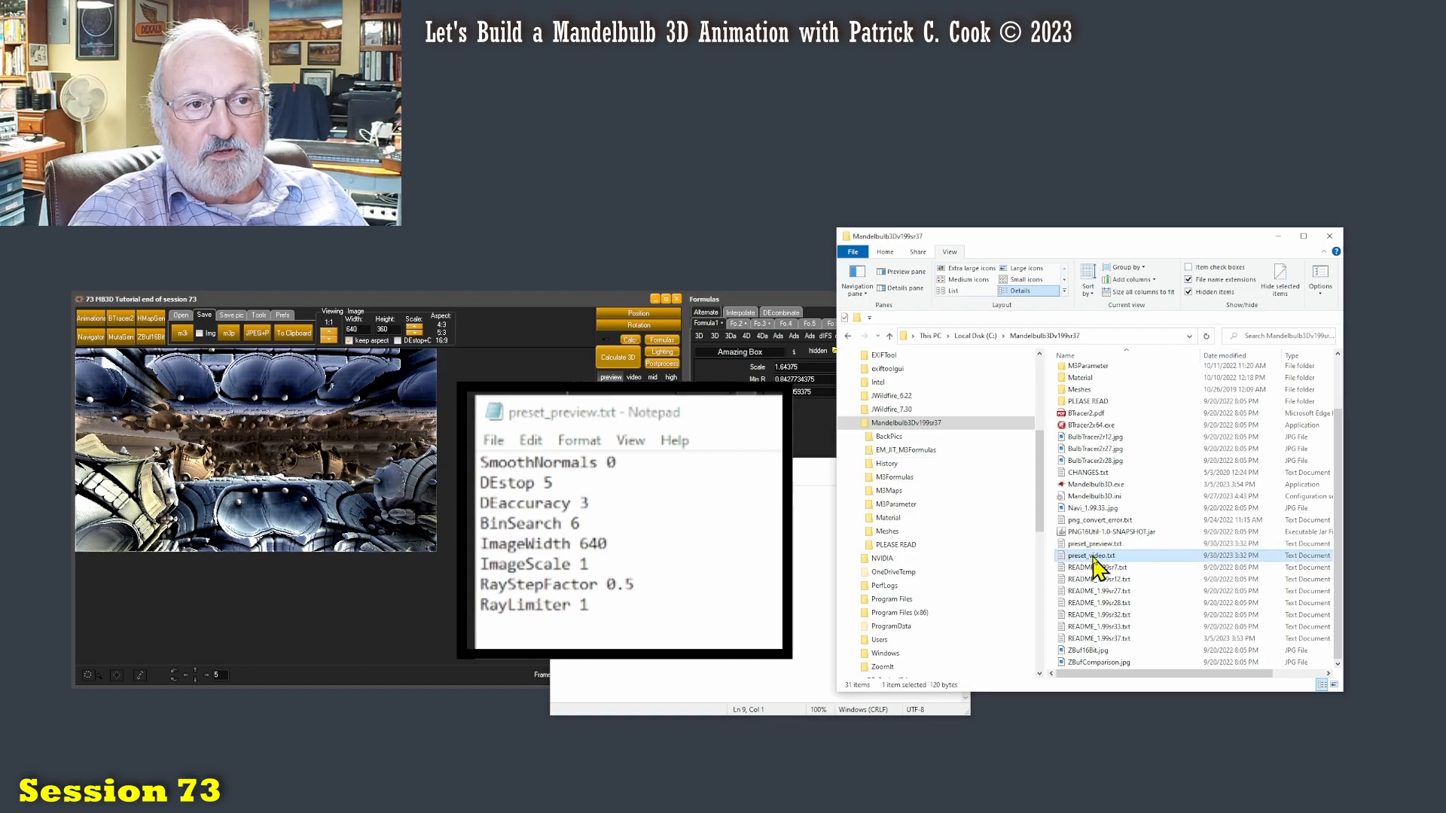
click(765, 551)
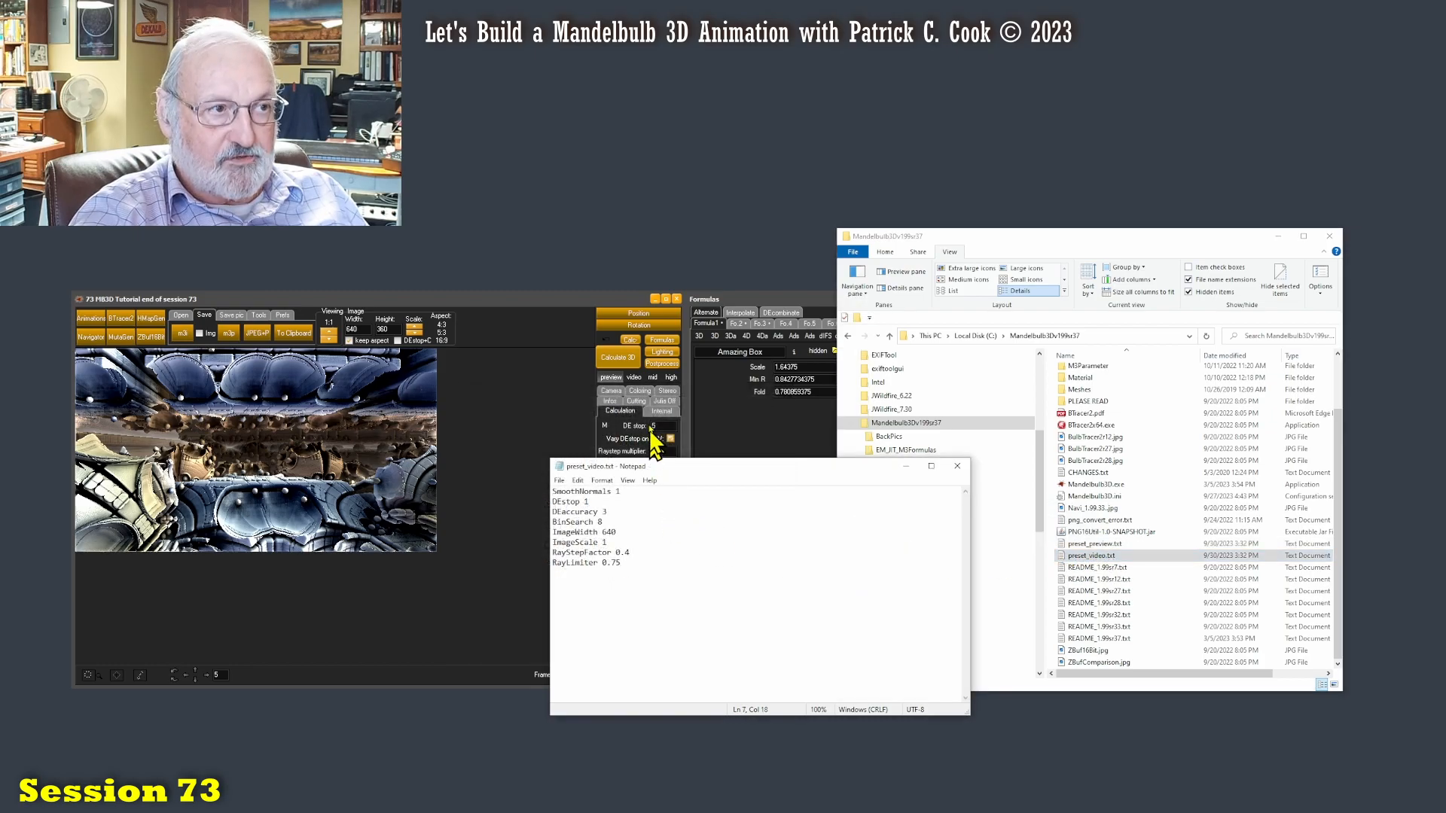
click(635, 377)
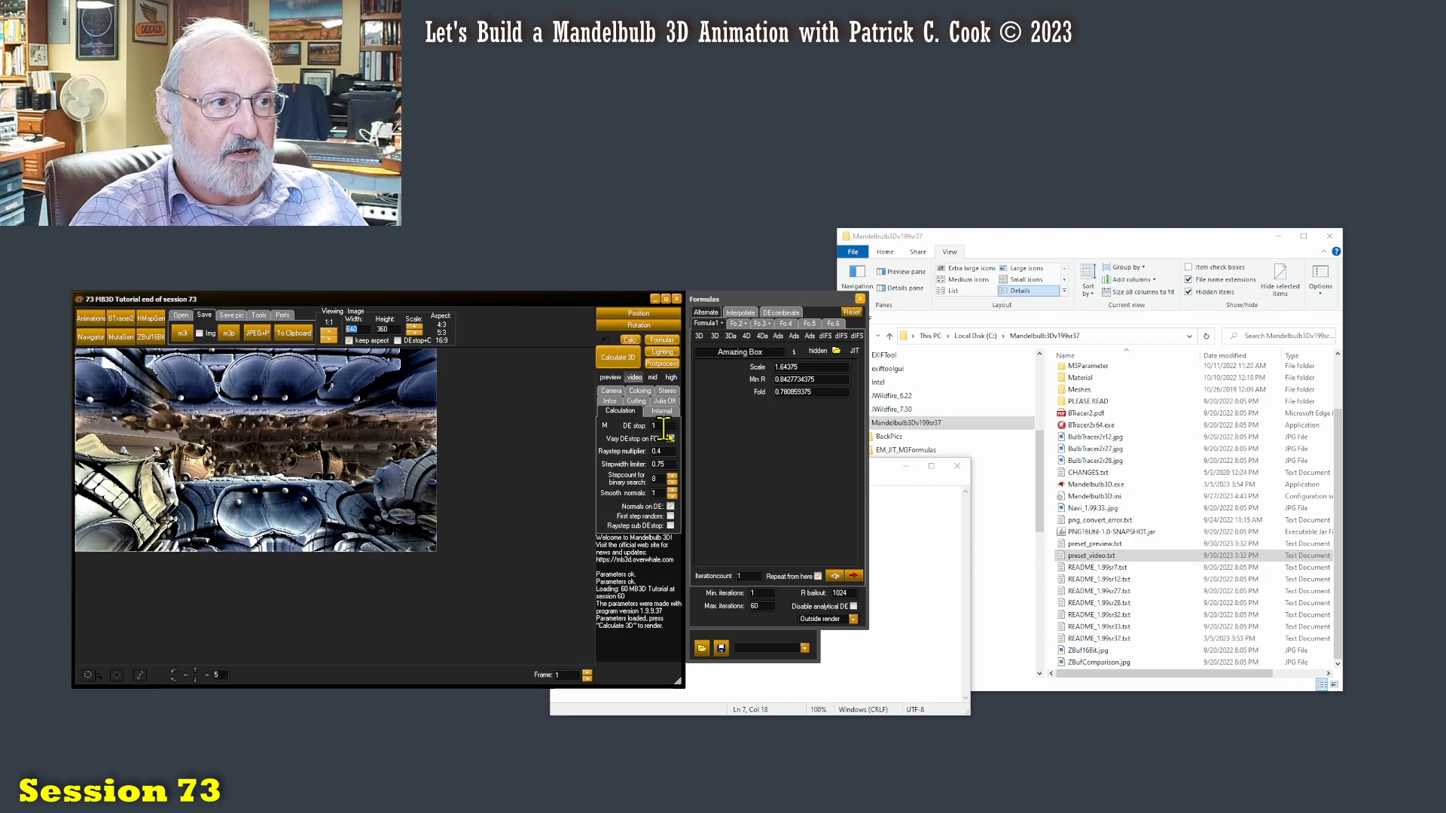
click(908, 586)
drag(603, 502, 535, 503)
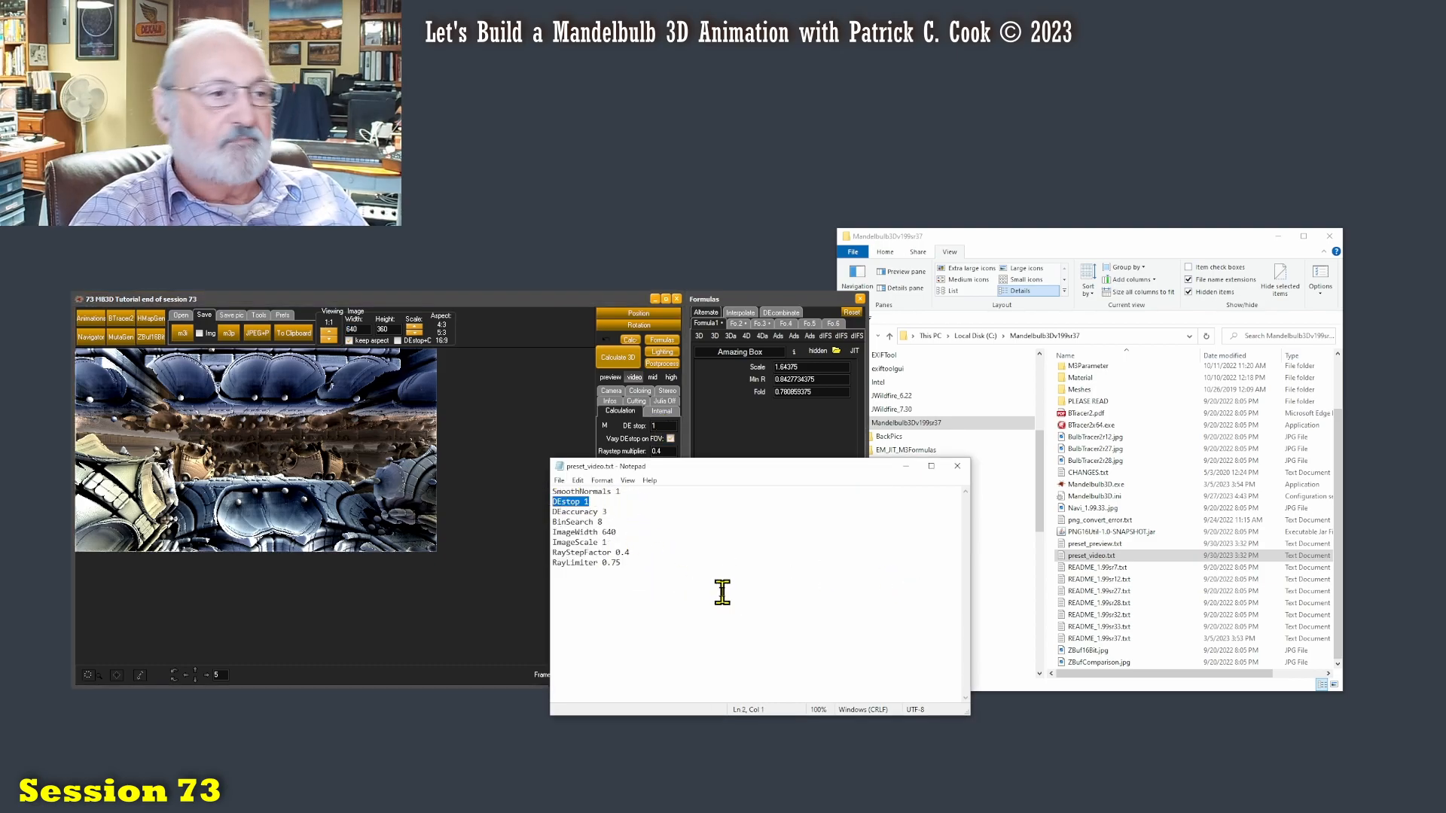
Close preset_video.txt and minimize the File Explorer window to return to Mandelbulb 3D
click(957, 466)
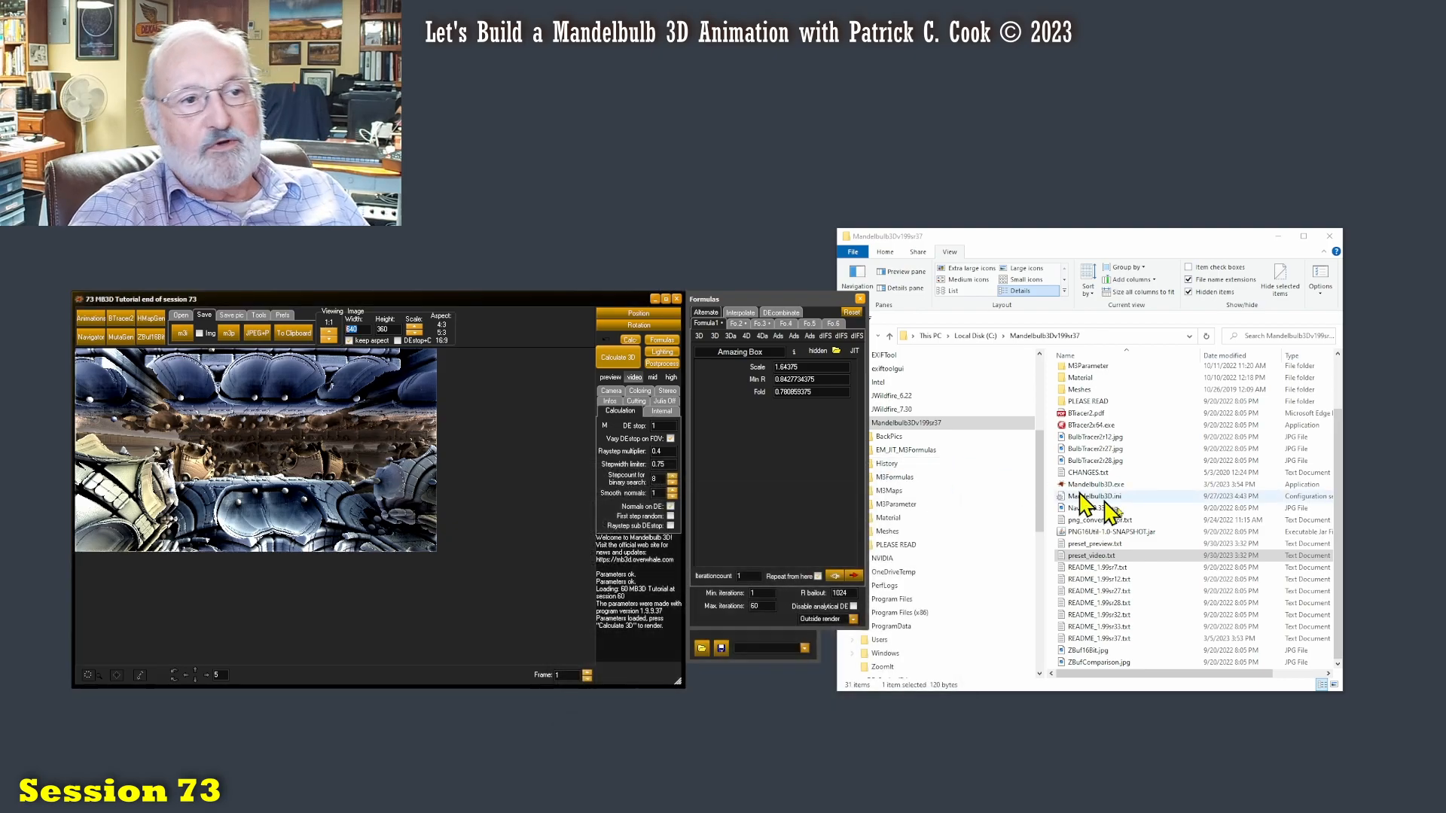
click(1111, 541)
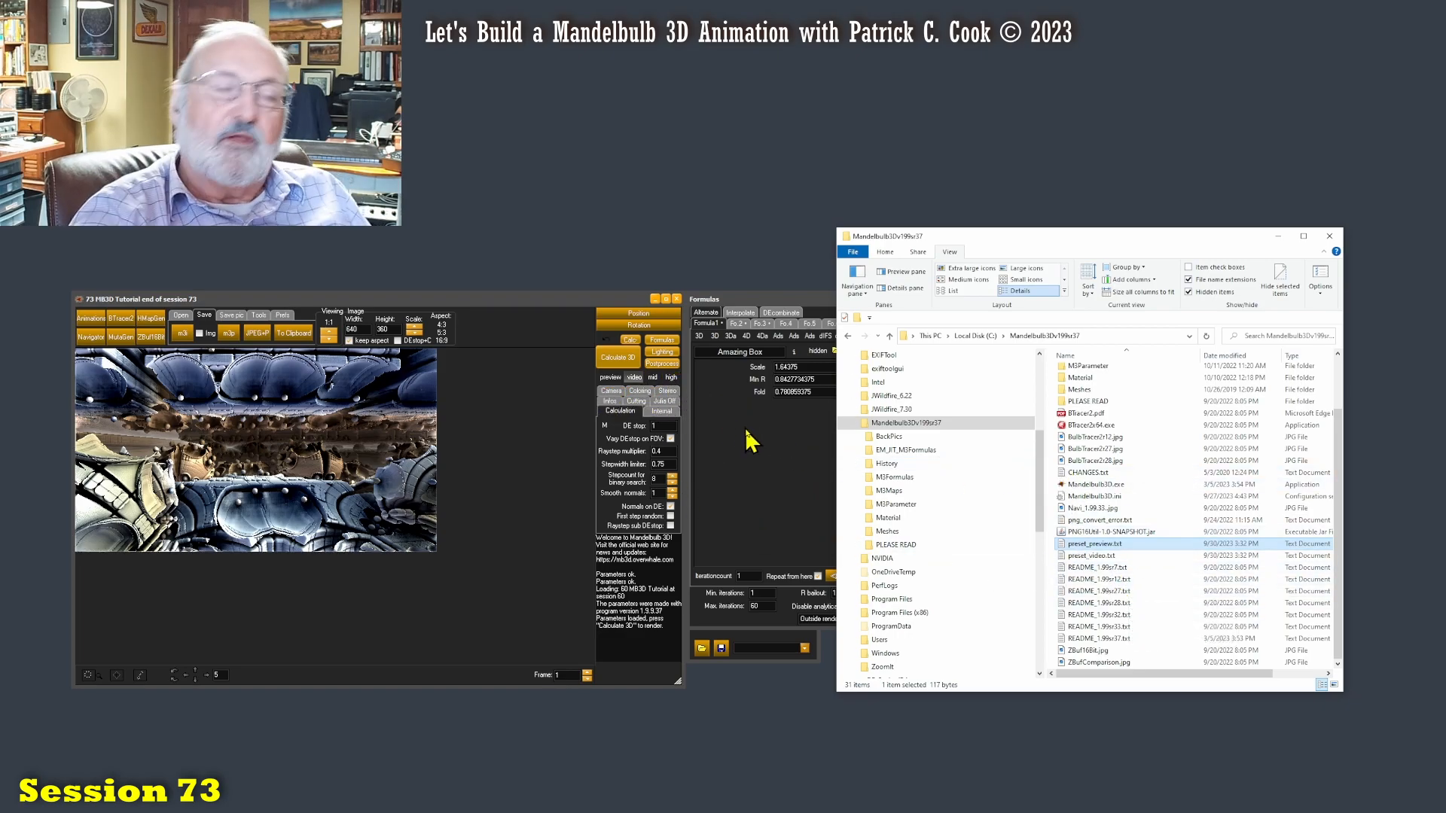
click(1280, 237)
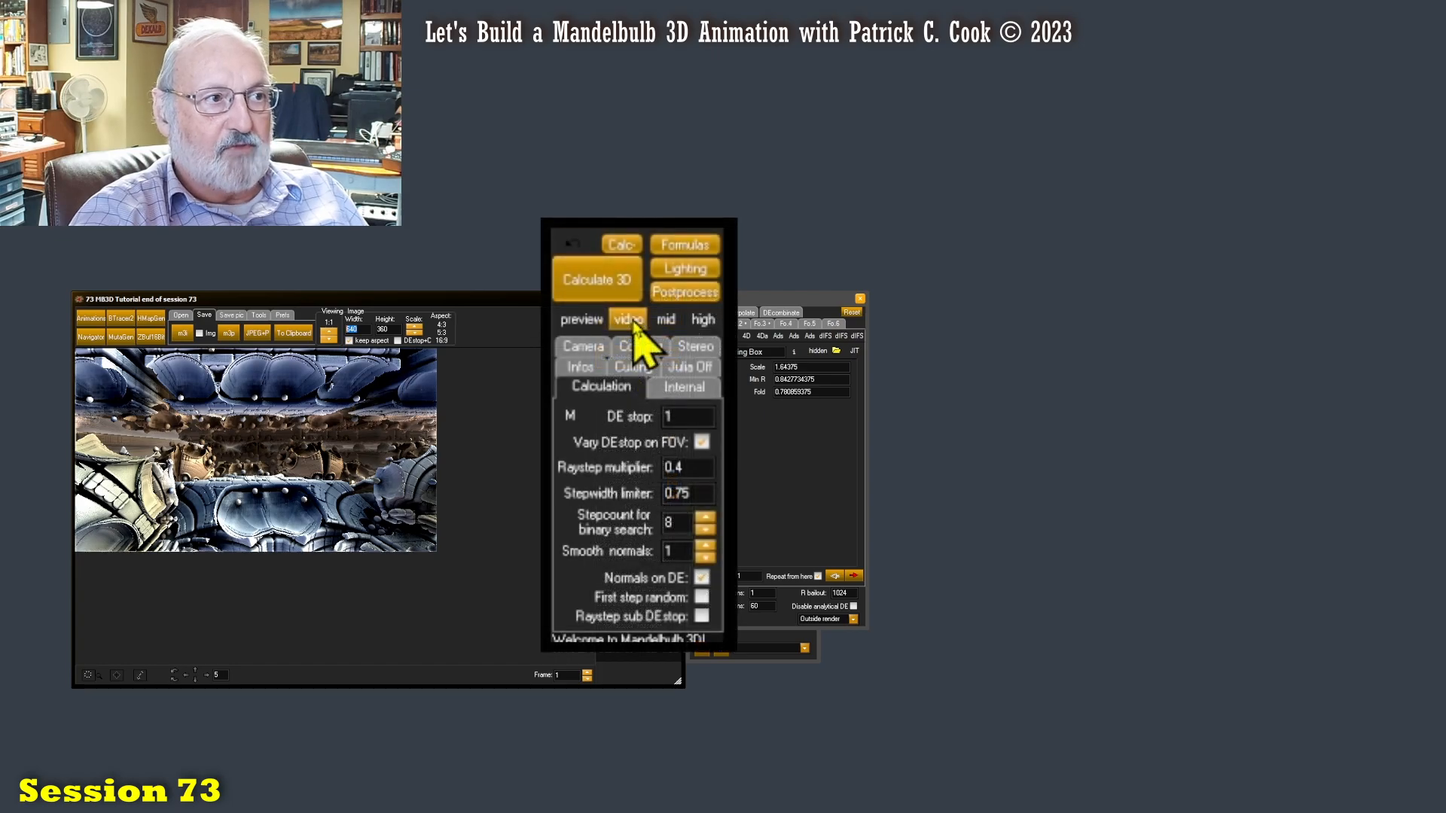
Calculate the image with the video preset at DE stop 1, in full 3D and with the fast 8-bit calculation
click(686, 417)
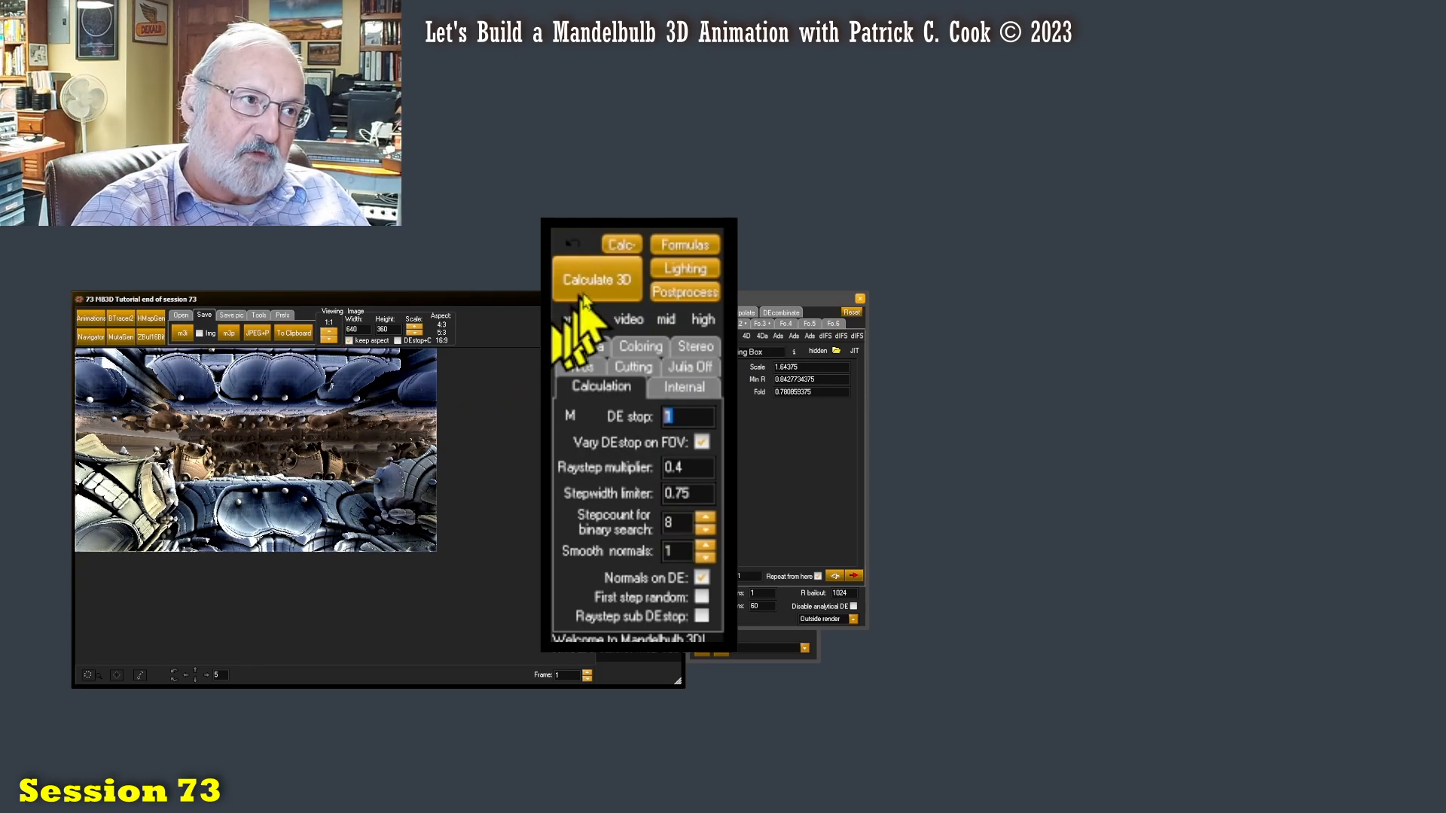
click(603, 286)
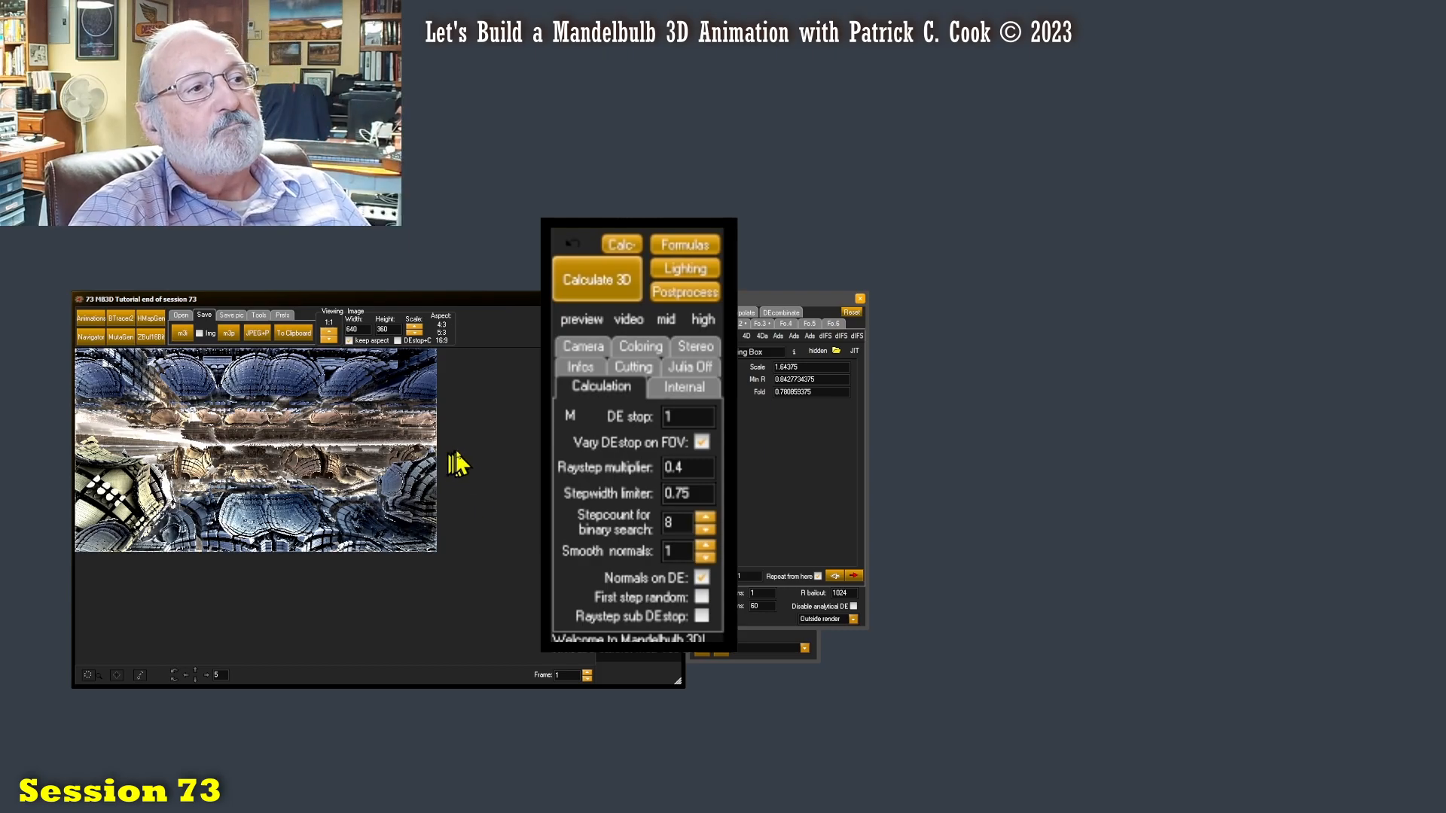
click(622, 246)
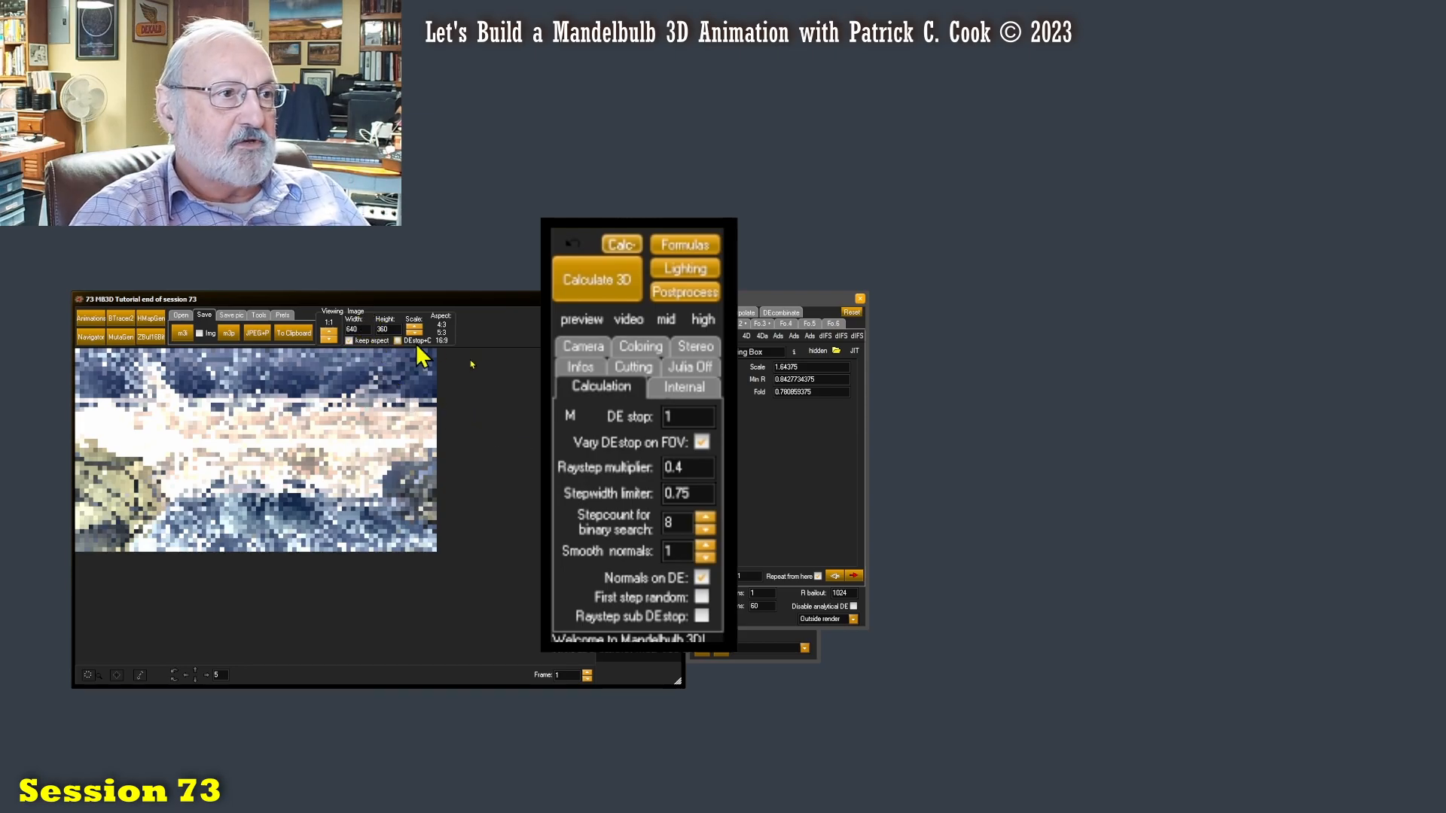
Apply the high quality preset and calculate its image in full 3D and with the fast 8-bit calculation
click(704, 322)
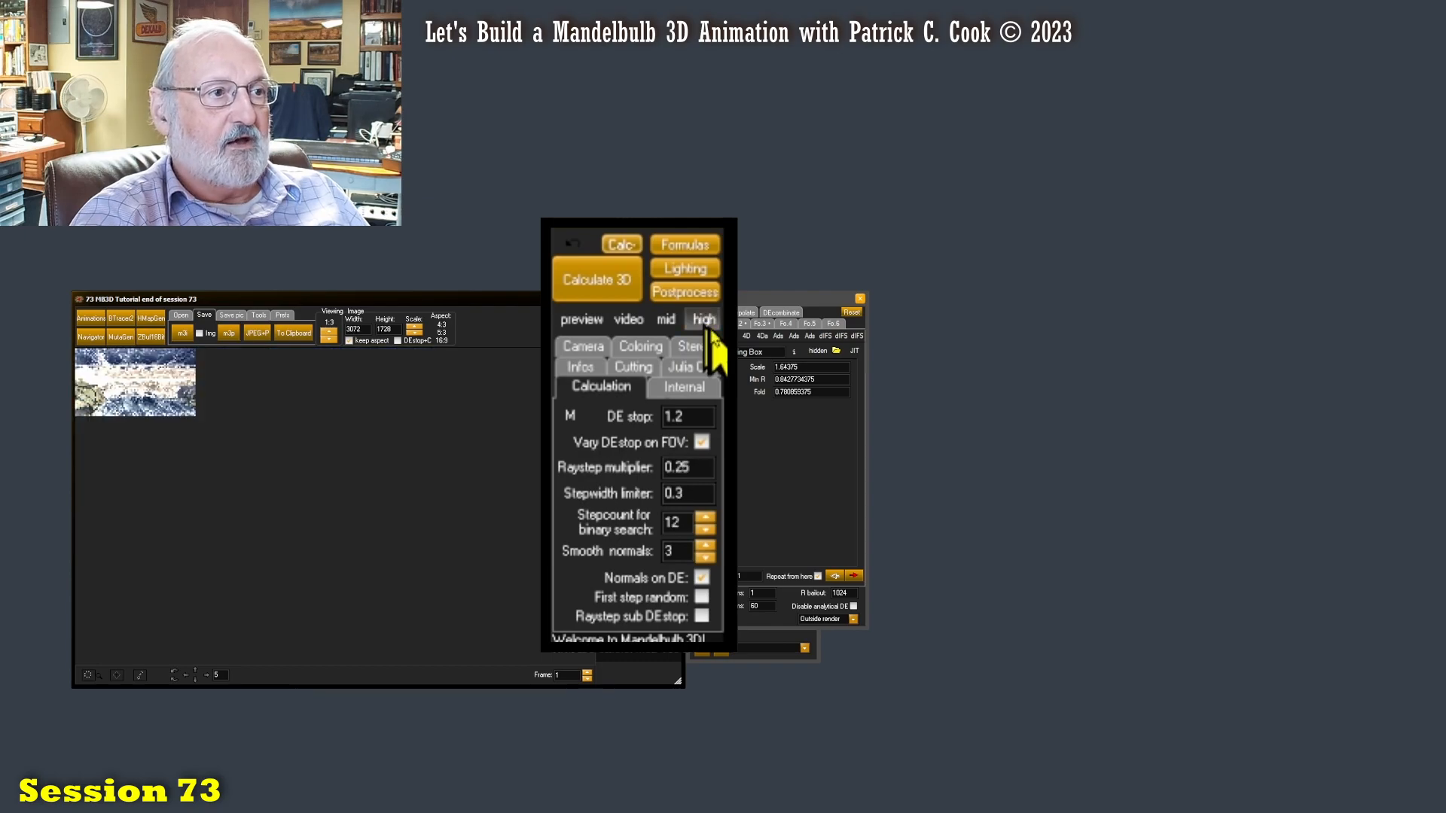
click(607, 287)
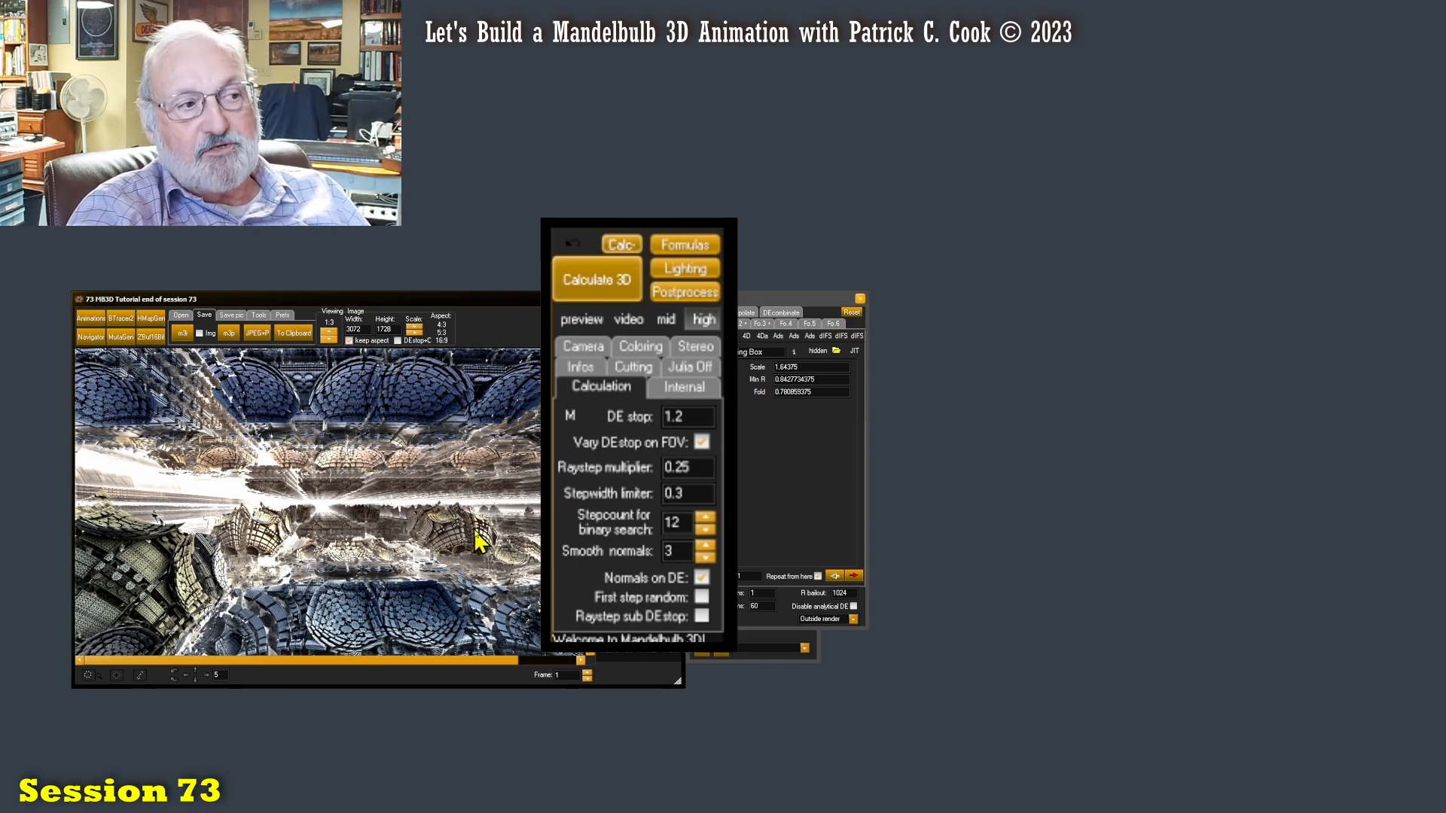
click(624, 253)
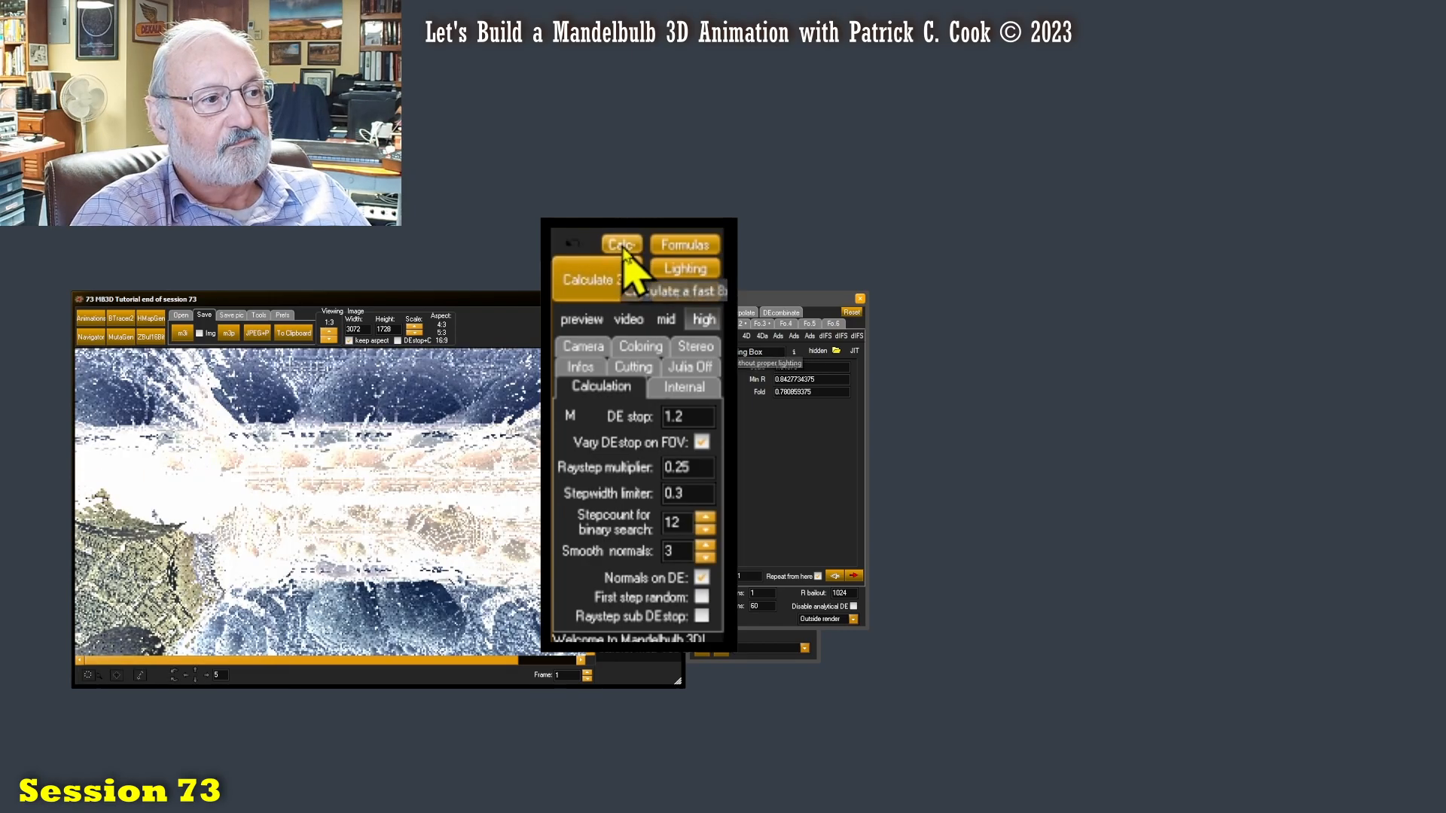